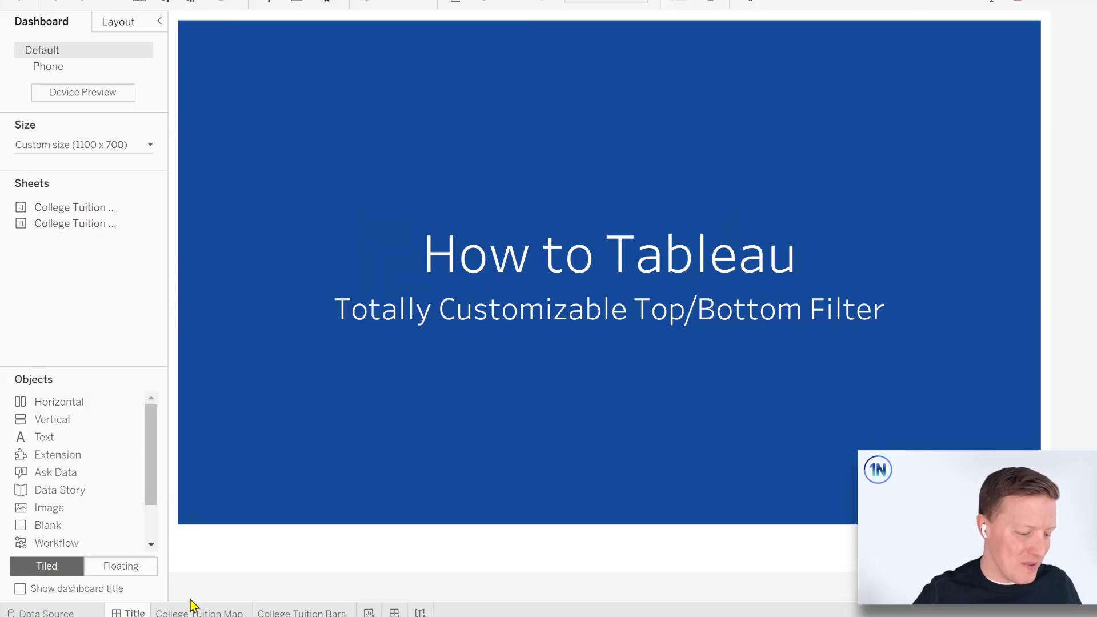
Open the College Tuition Map worksheet, a US state map coloured by % Diff to US Avg
click(195, 609)
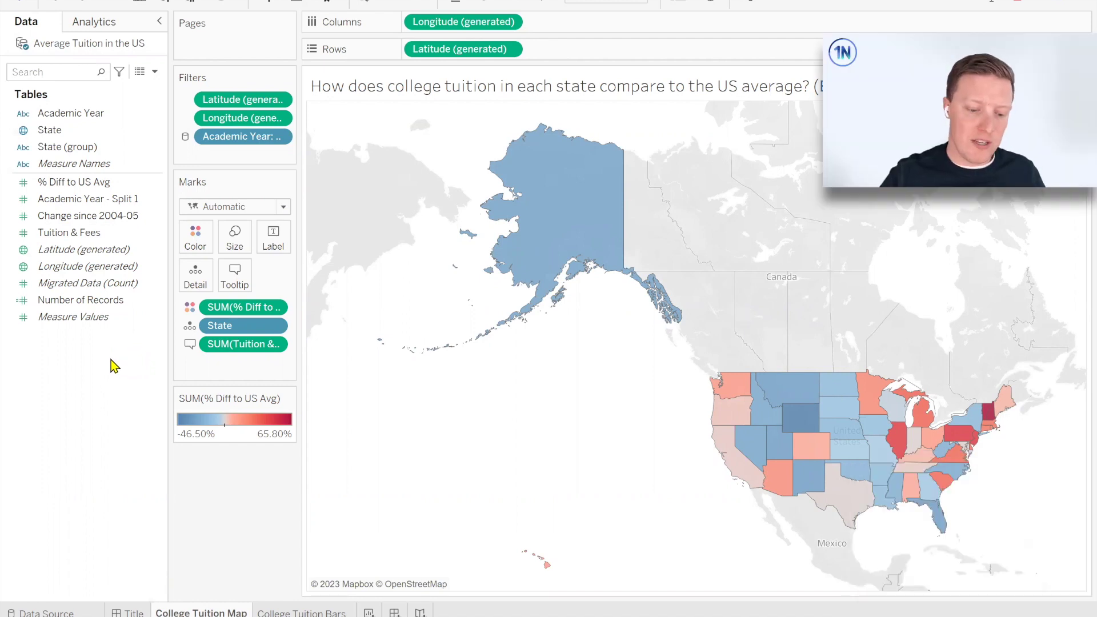
Look over states on the tuition map, then go to the College Tuition Bars sheet with Ctrl+Tab
mouse_move(795, 419)
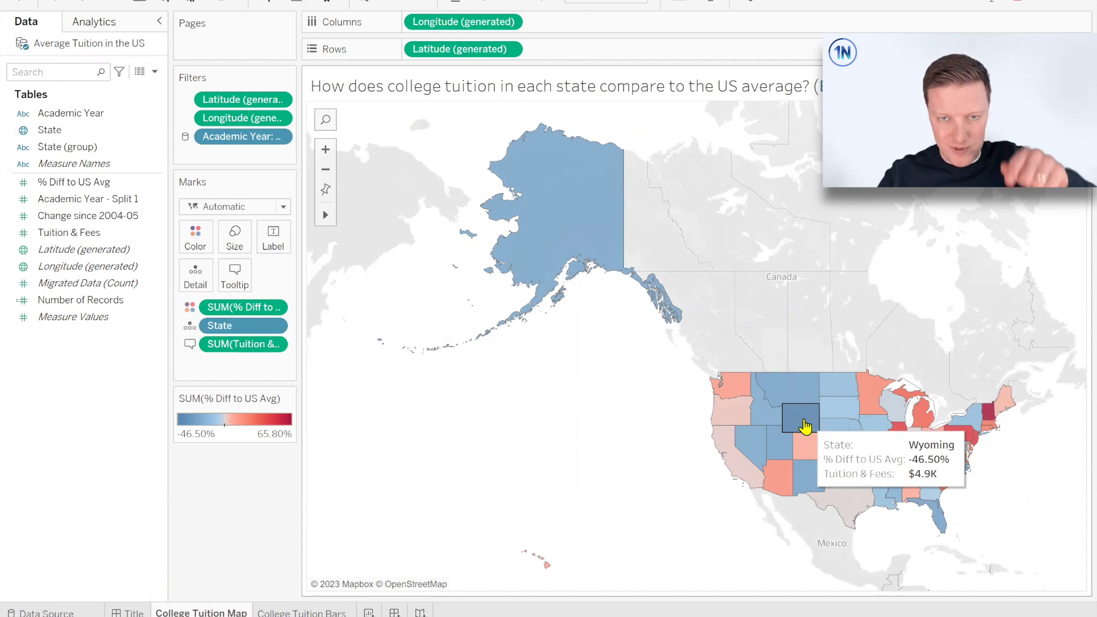
mouse_move(990, 419)
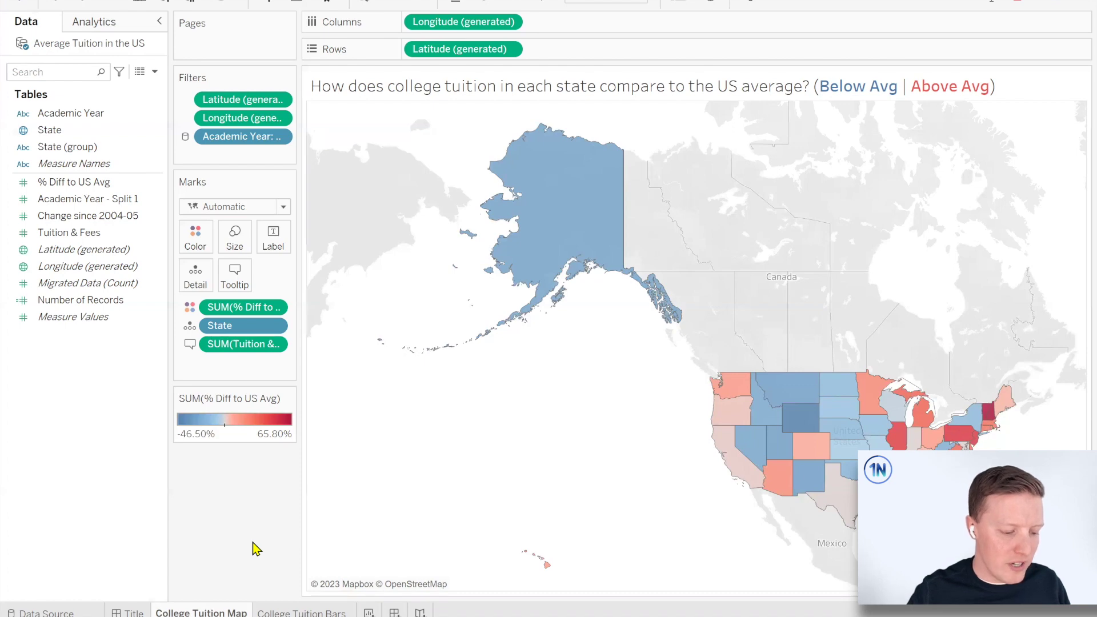
key(ctrl+Tab)
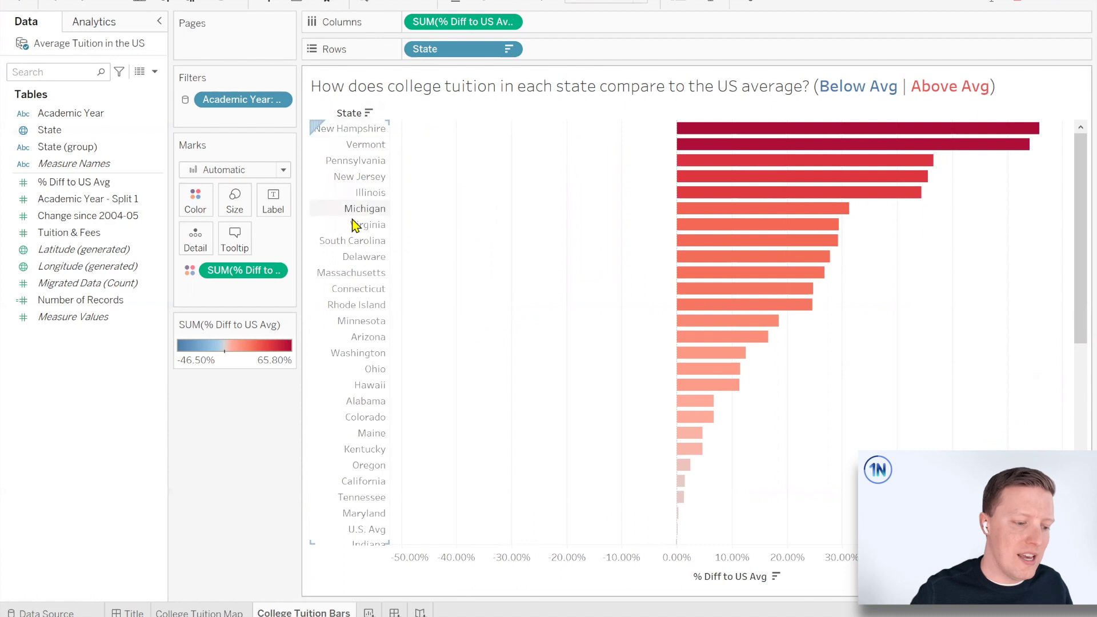
drag(1078, 200, 1078, 421)
drag(1076, 312, 1077, 152)
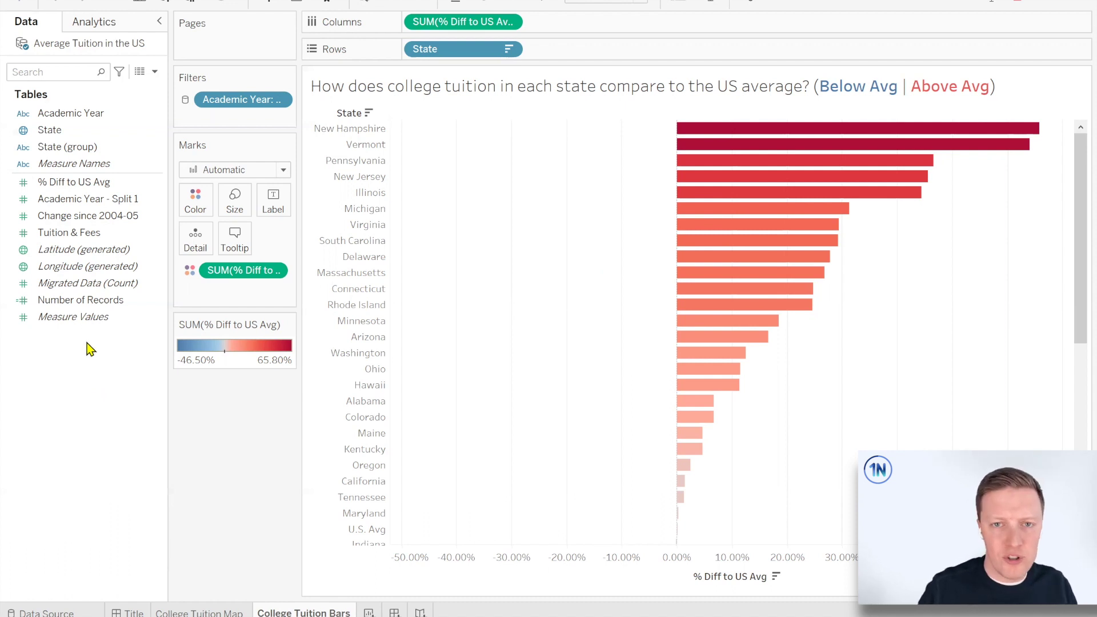
click(49, 133)
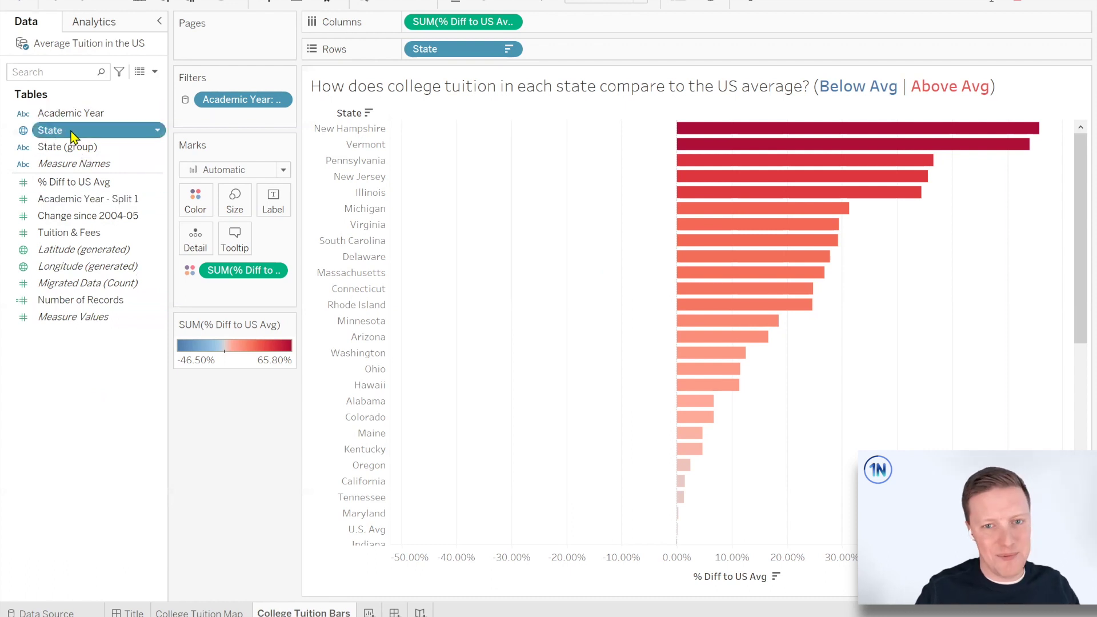
drag(72, 137, 243, 109)
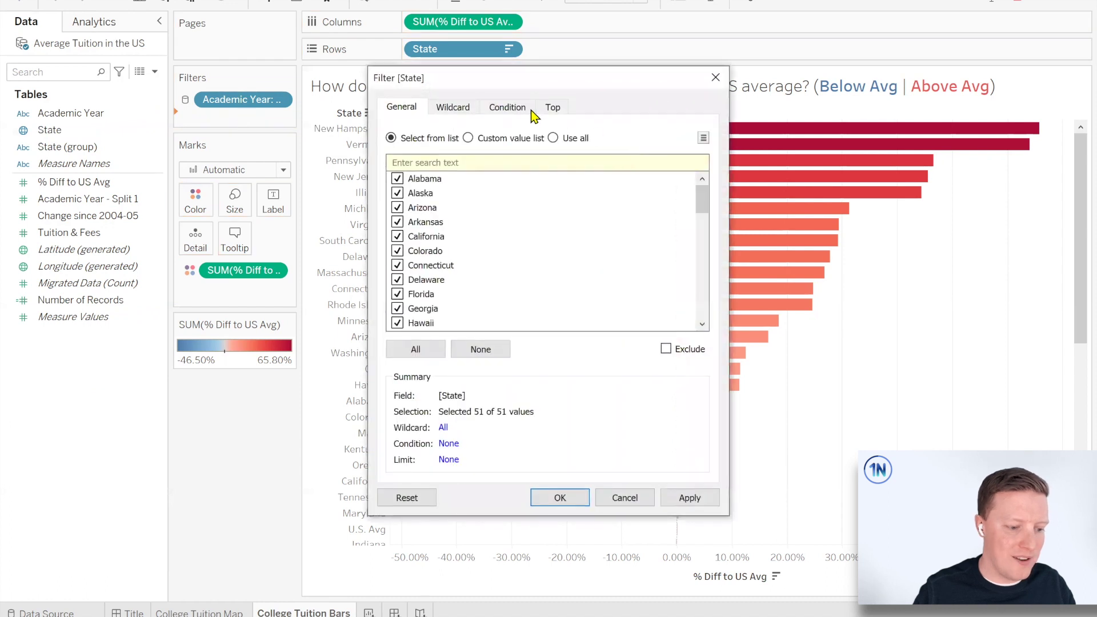
click(563, 112)
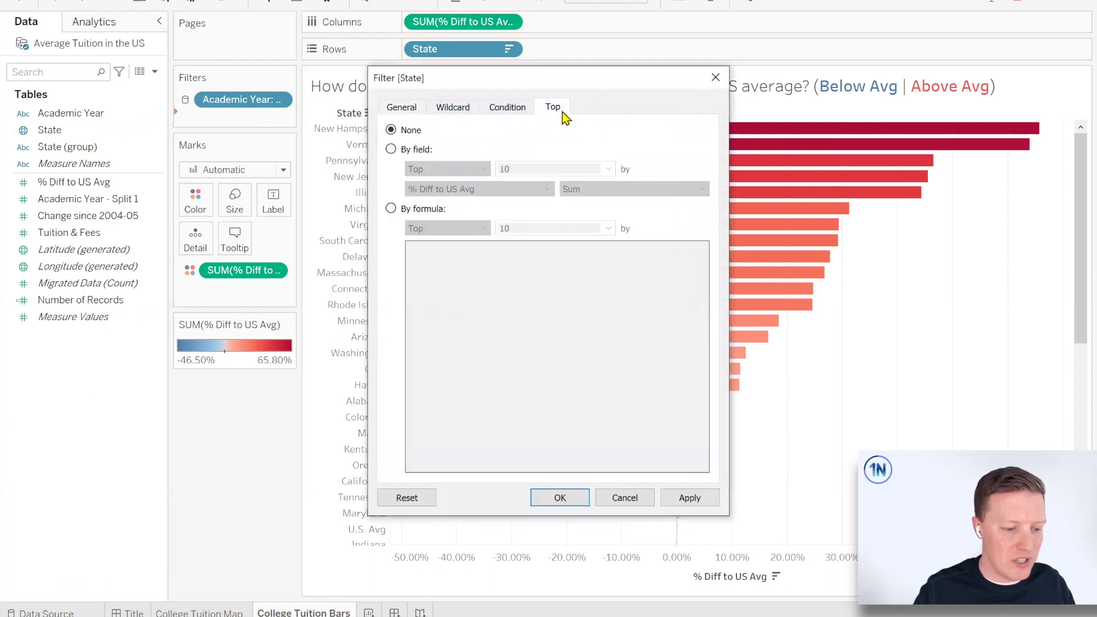
click(391, 150)
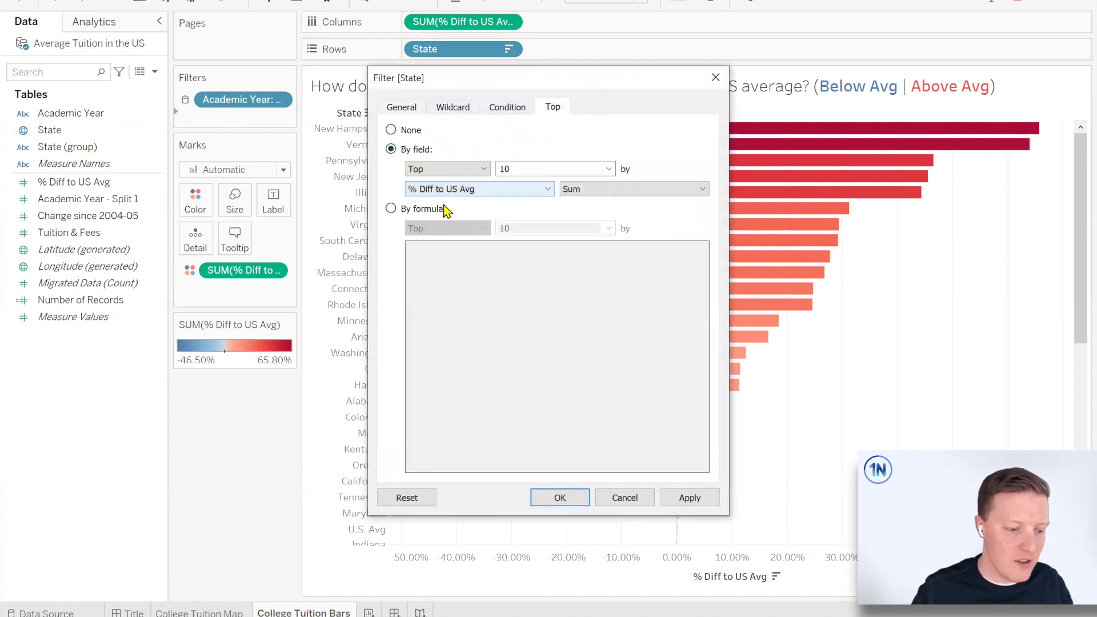
click(578, 500)
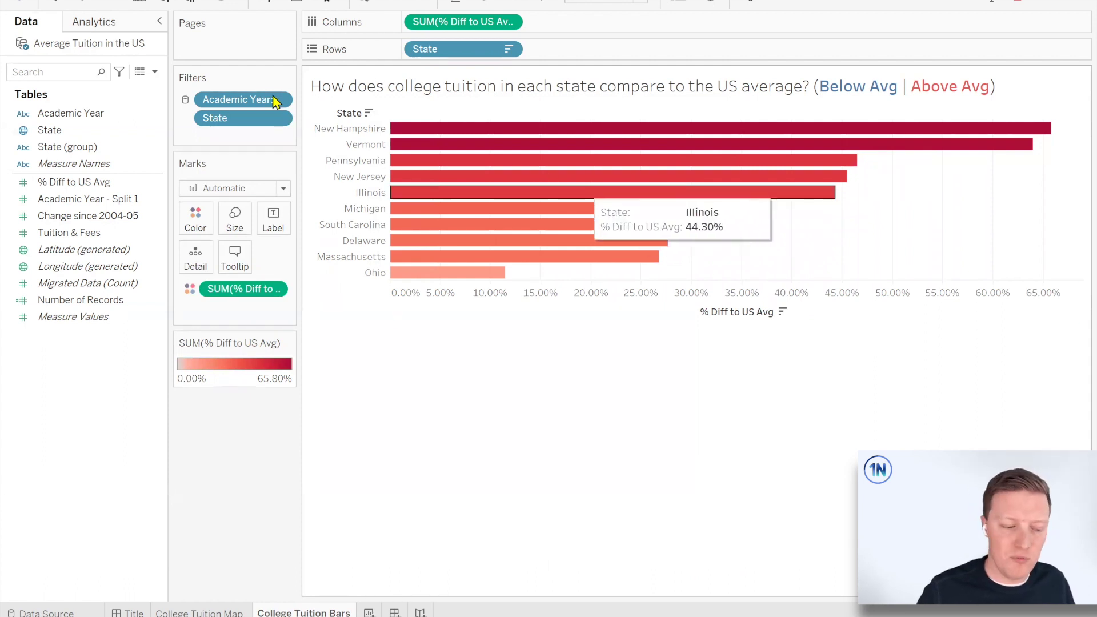
right_click(218, 118)
click(267, 127)
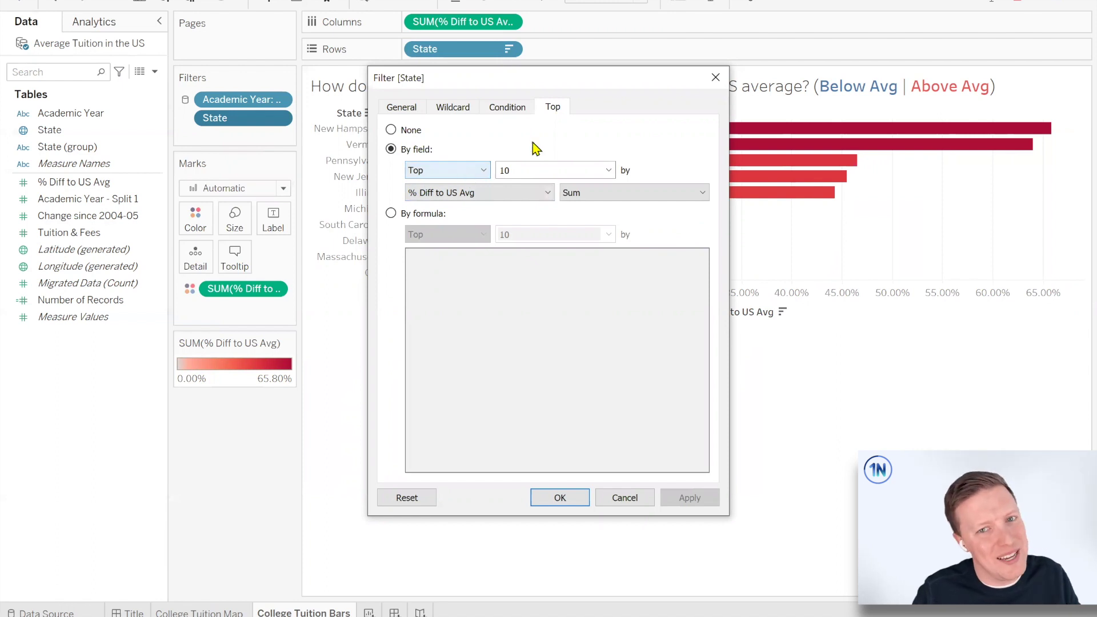
click(717, 80)
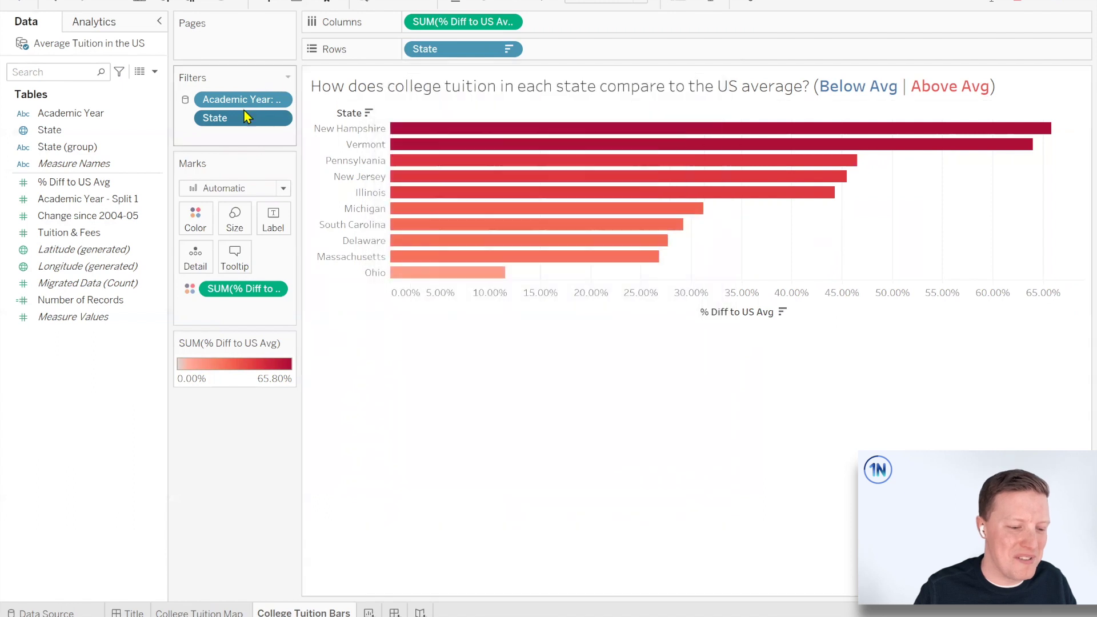
drag(244, 114, 56, 426)
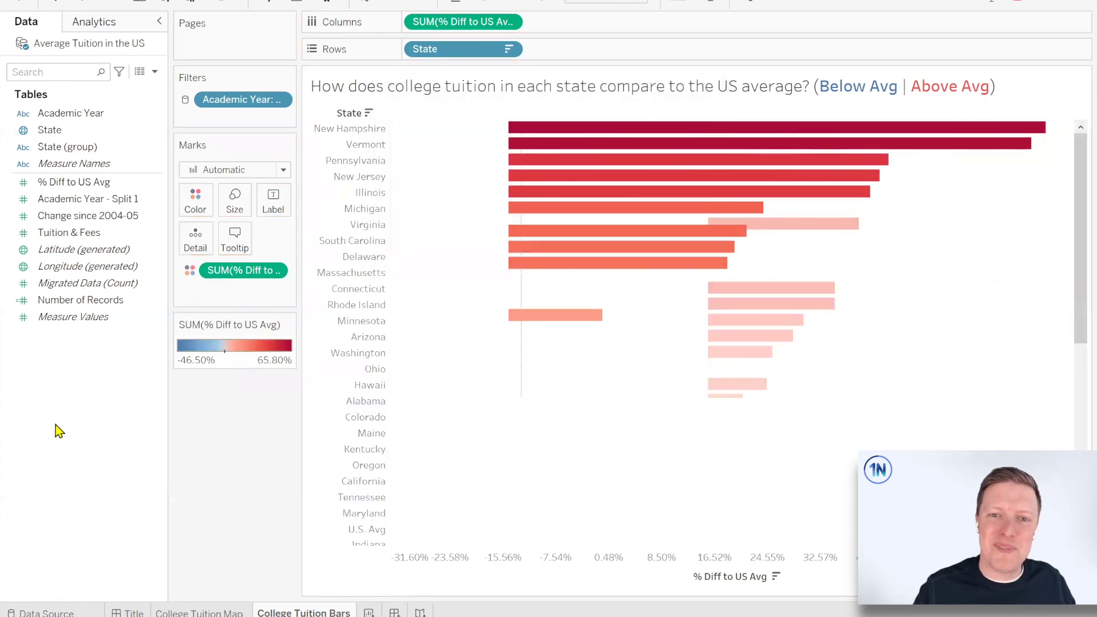
Start a new parameter named '# of States to Display', discarding a stray calculated field
click(155, 72)
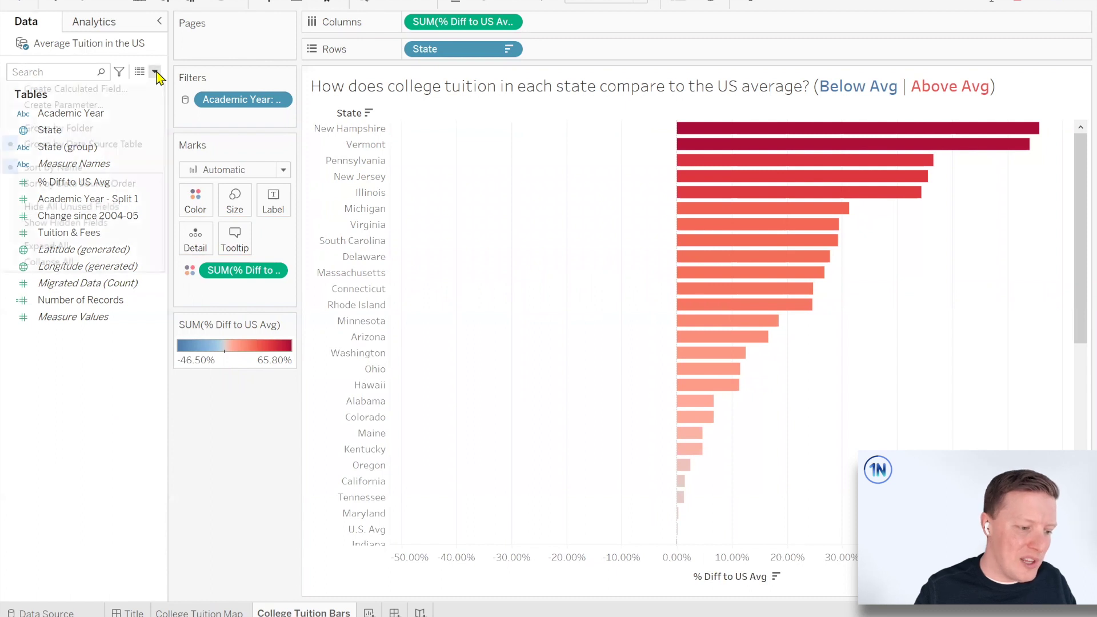
click(130, 90)
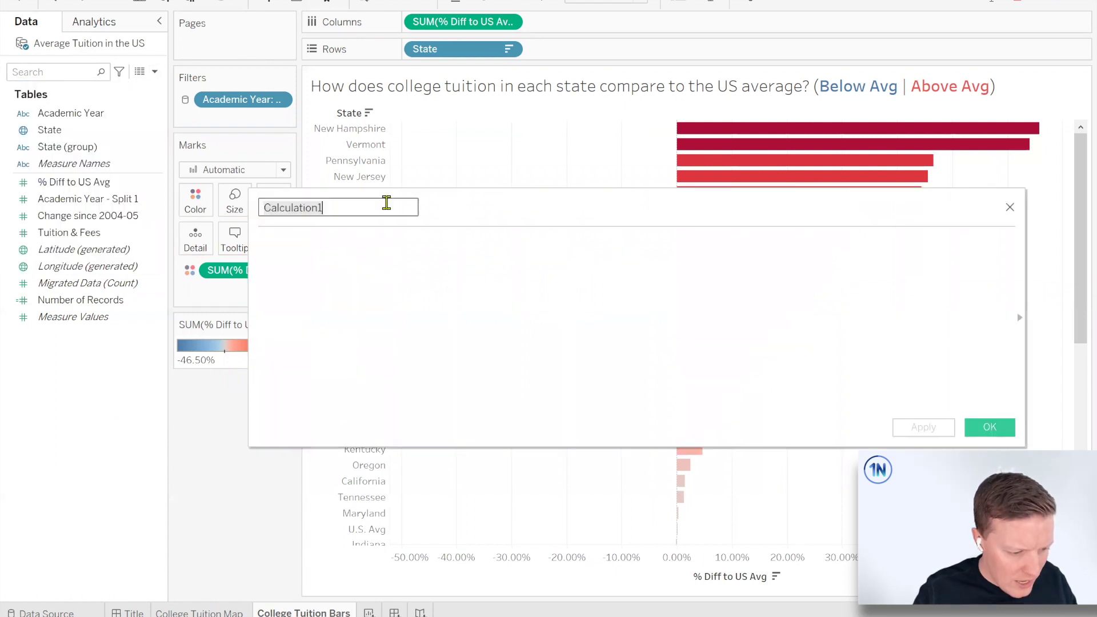
click(1010, 207)
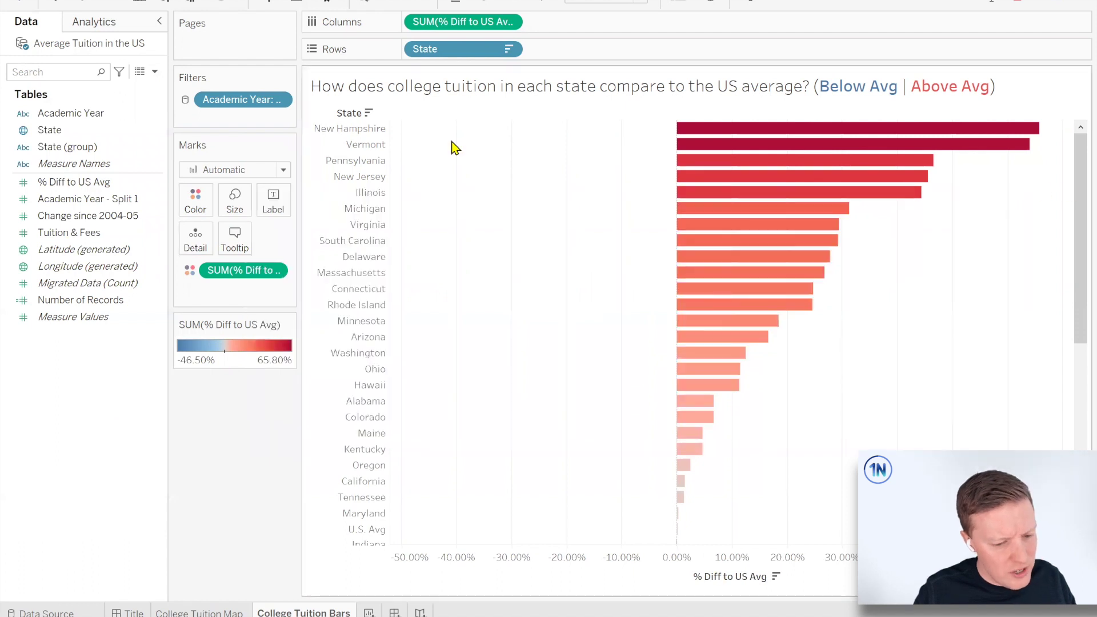
click(156, 73)
click(517, 311)
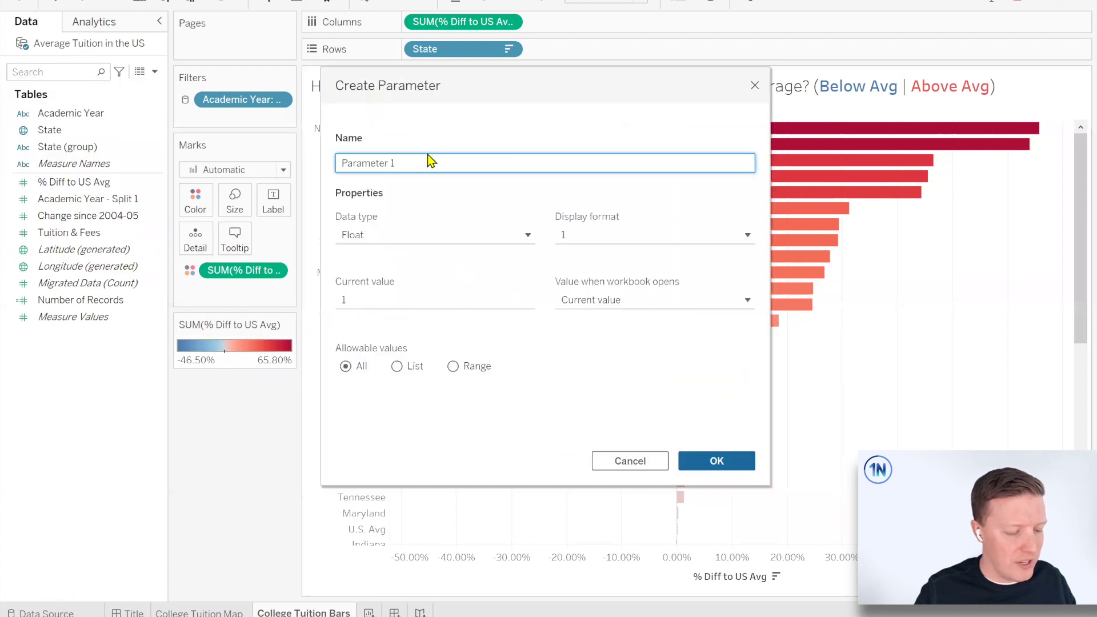
key(ctrl+a)
text(To)
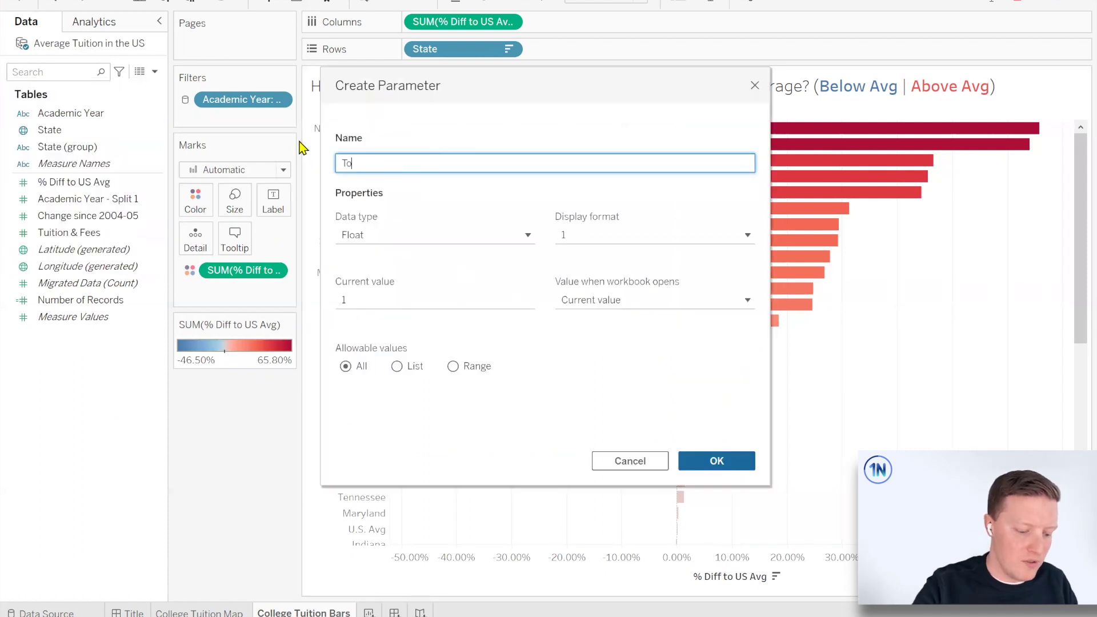
key(ctrl+a)
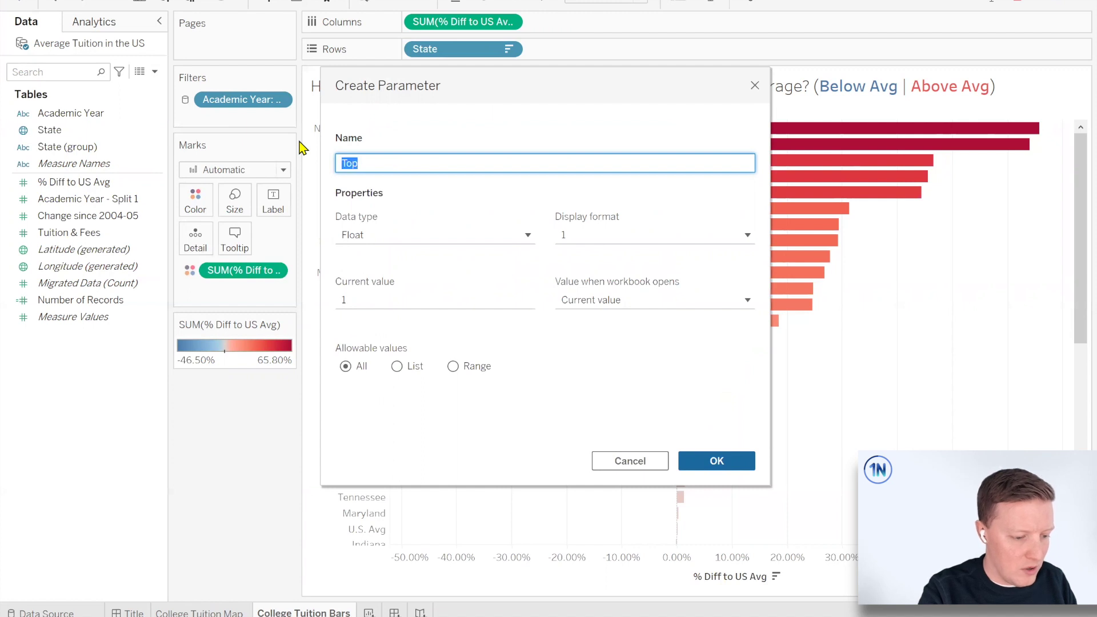
text(# of Stat)
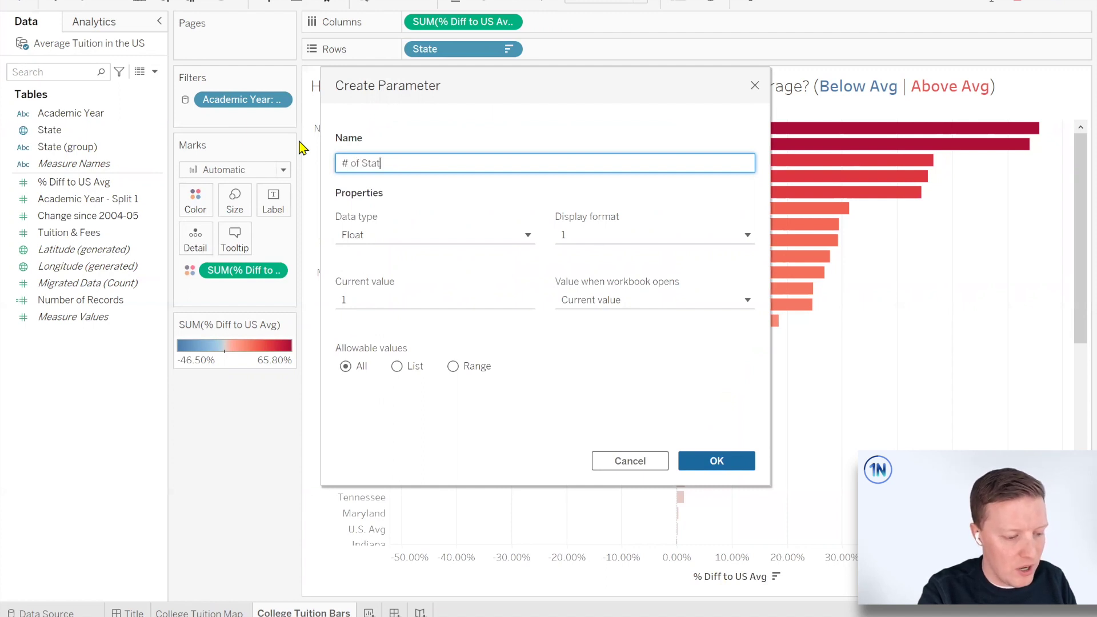
text(es to Display)
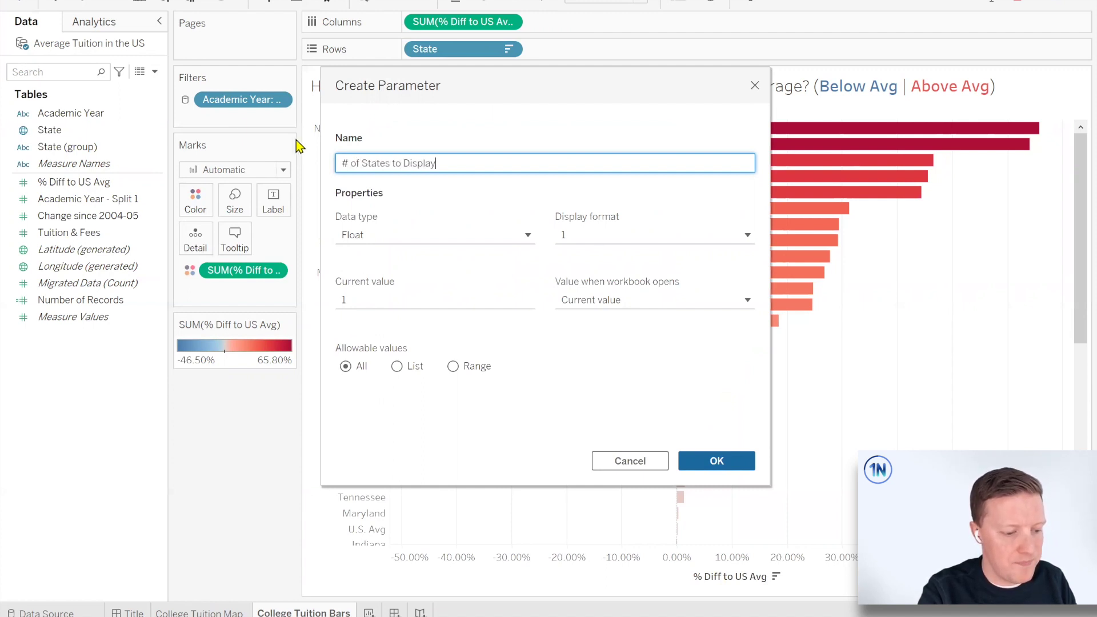
Limit the parameter to a range of 1 to 50 and create it
click(454, 368)
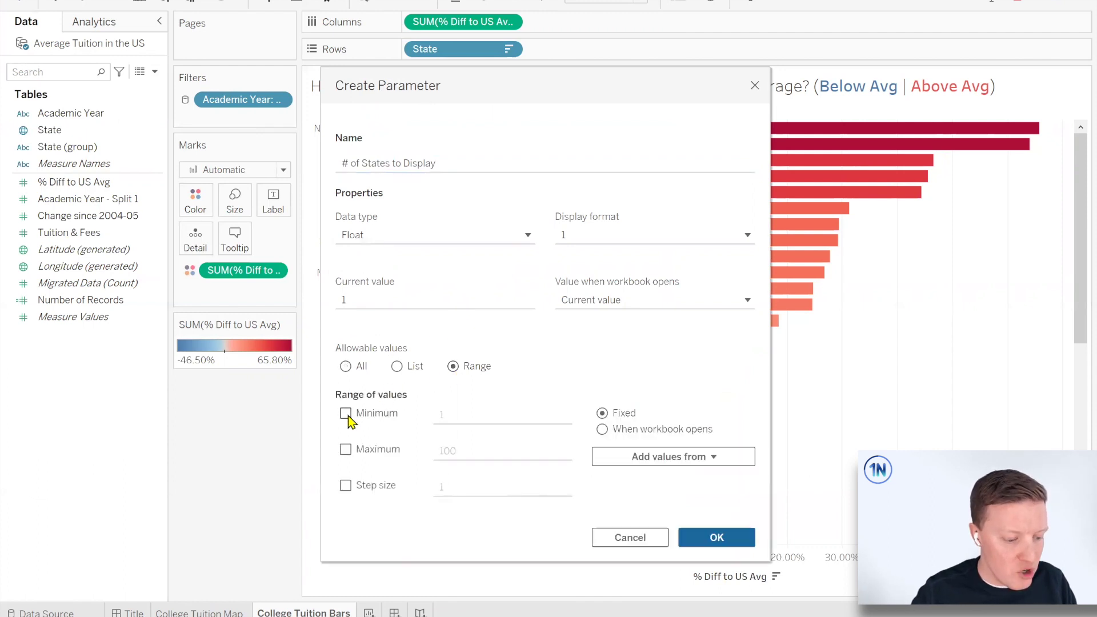
click(346, 449)
click(492, 461)
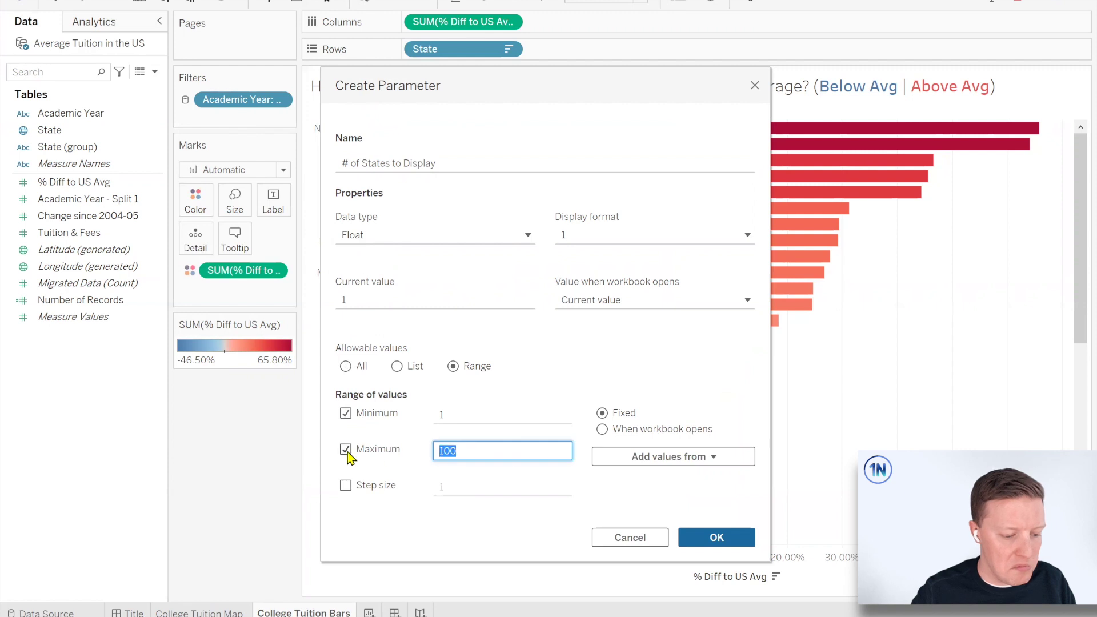
text(50)
click(629, 359)
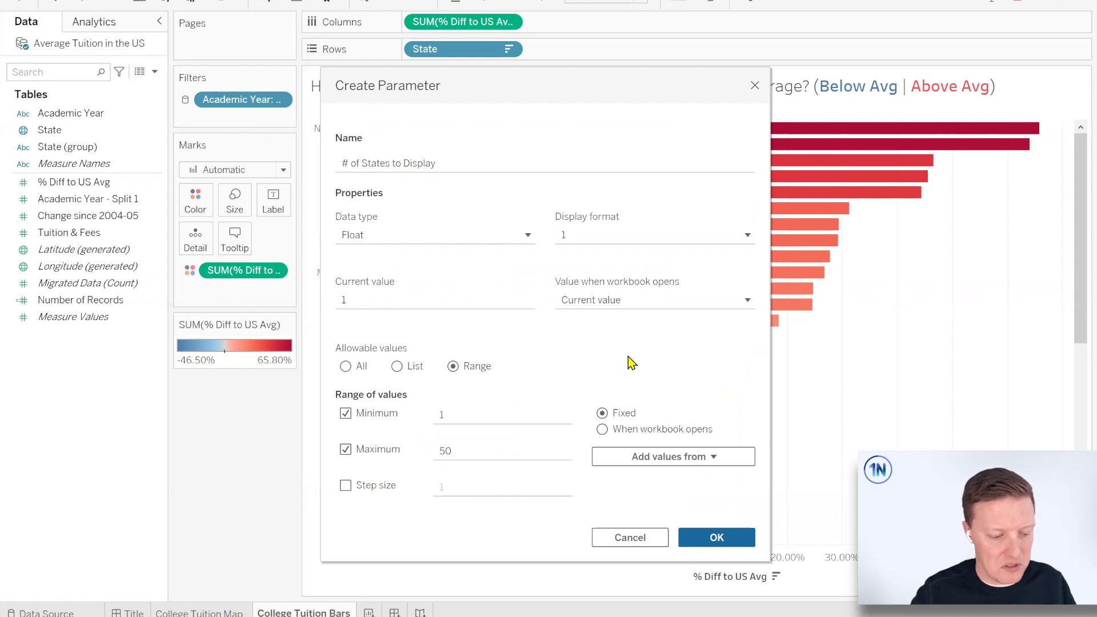
click(726, 543)
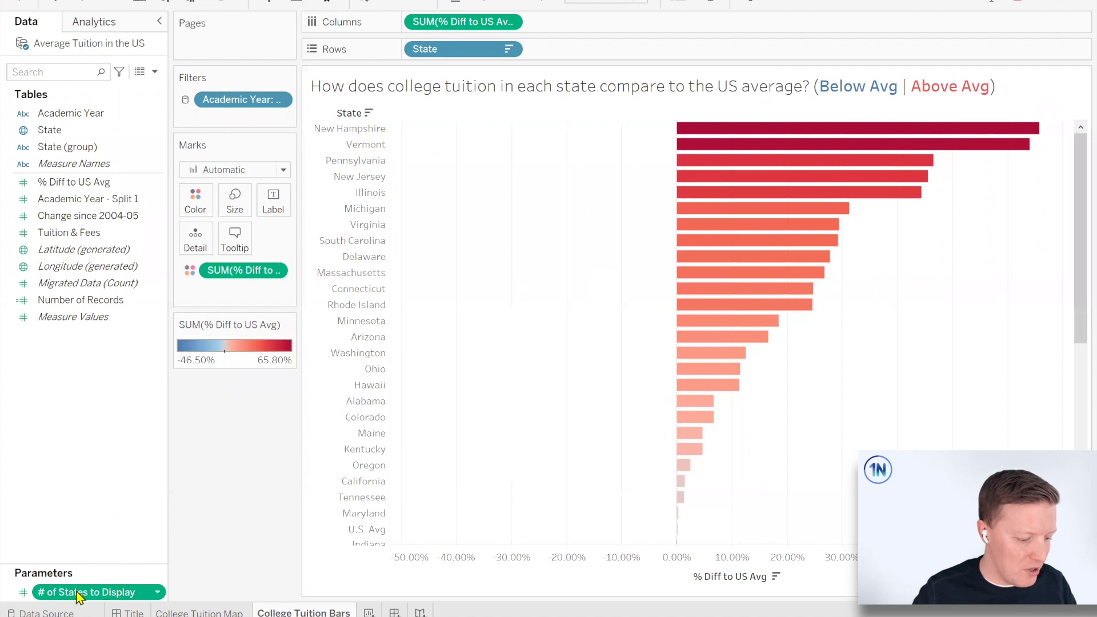
Show the # of States to Display slider control beside the chart
click(157, 593)
click(232, 345)
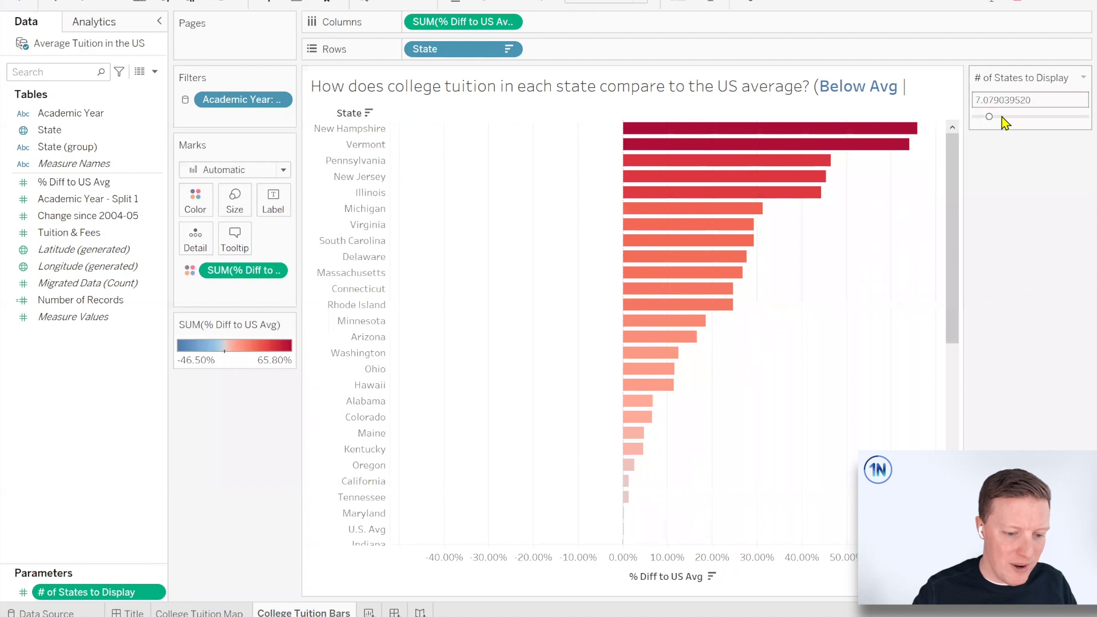
drag(1002, 117, 1032, 119)
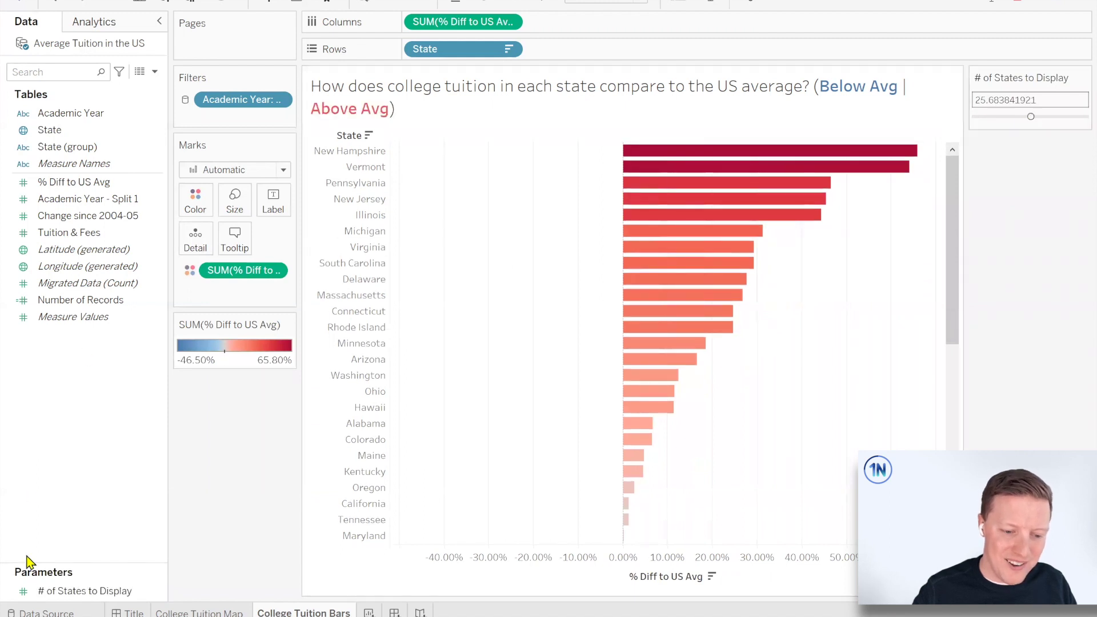
Make the parameter an Integer, set it to 10, and enlarge the parameters list
right_click(51, 591)
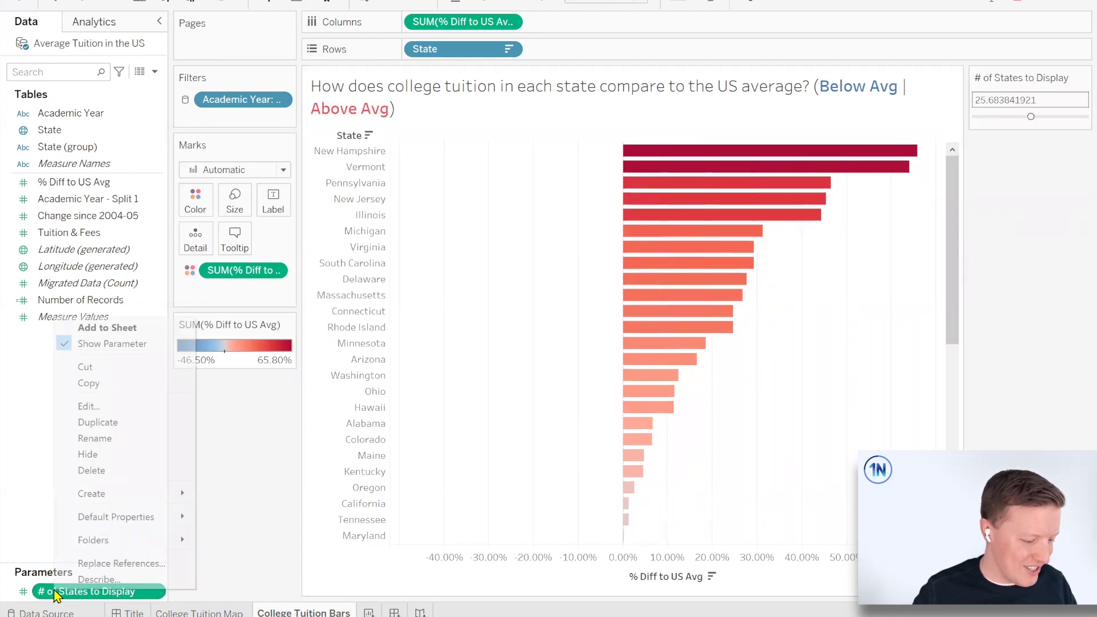
click(122, 407)
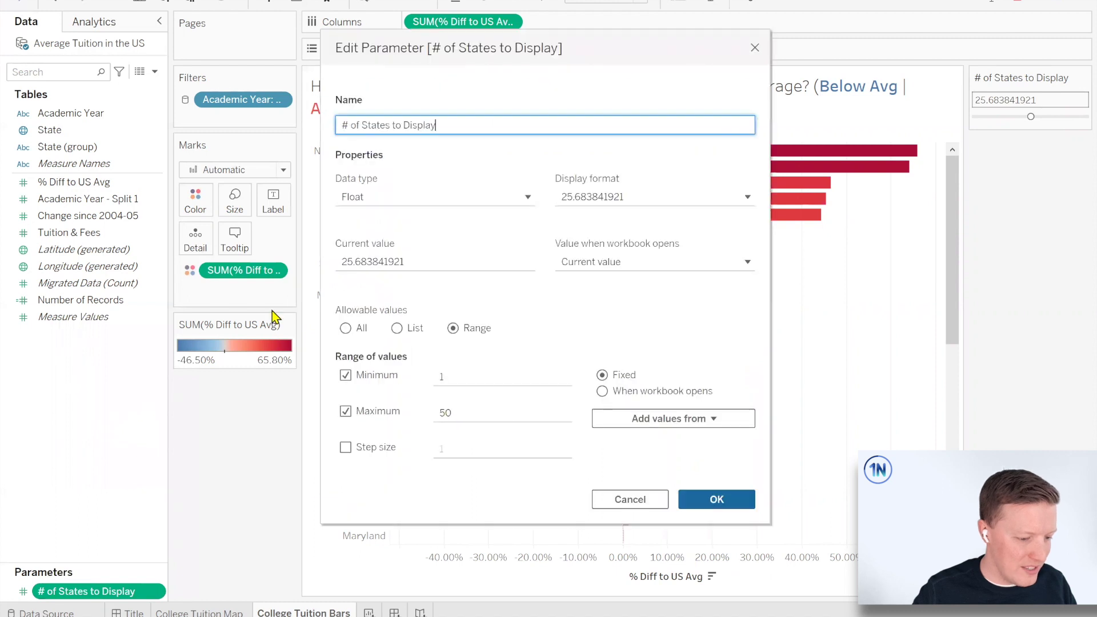
click(430, 197)
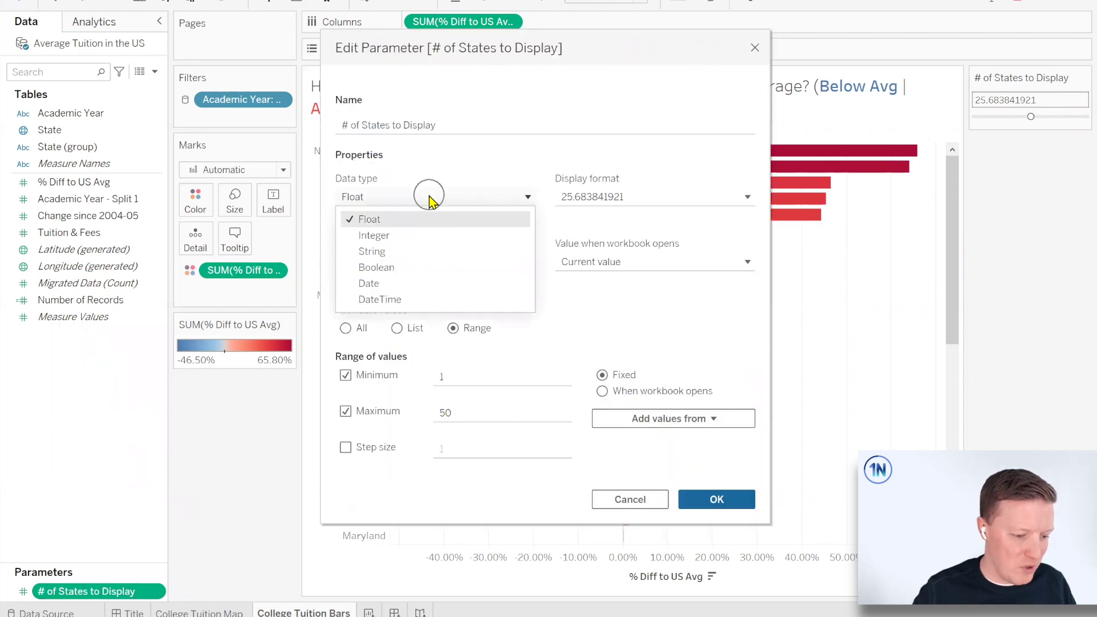
click(415, 234)
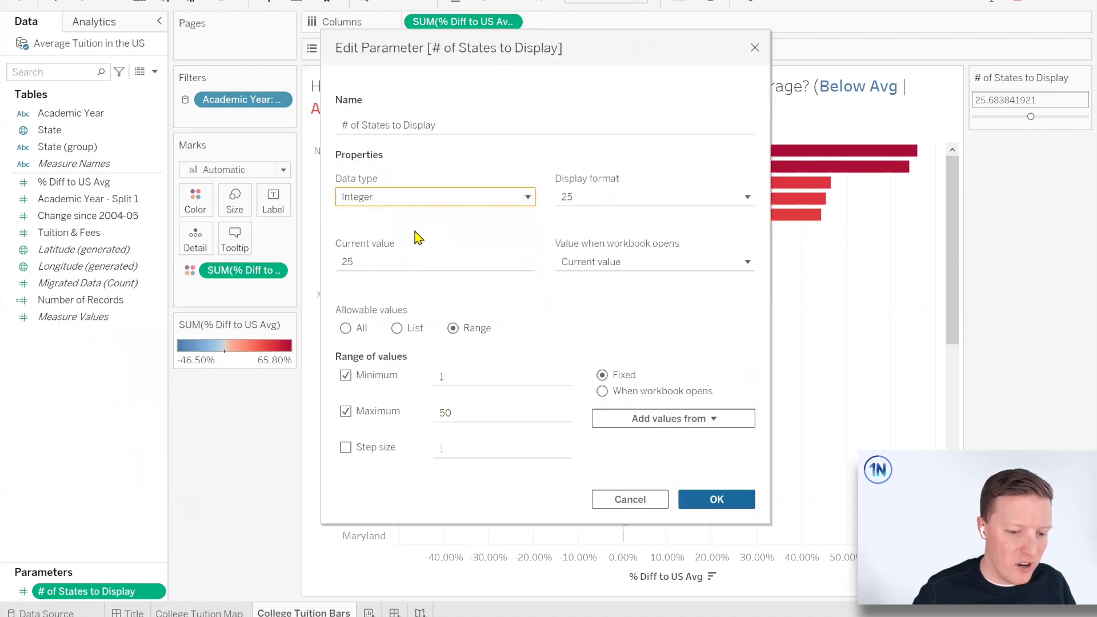
click(727, 502)
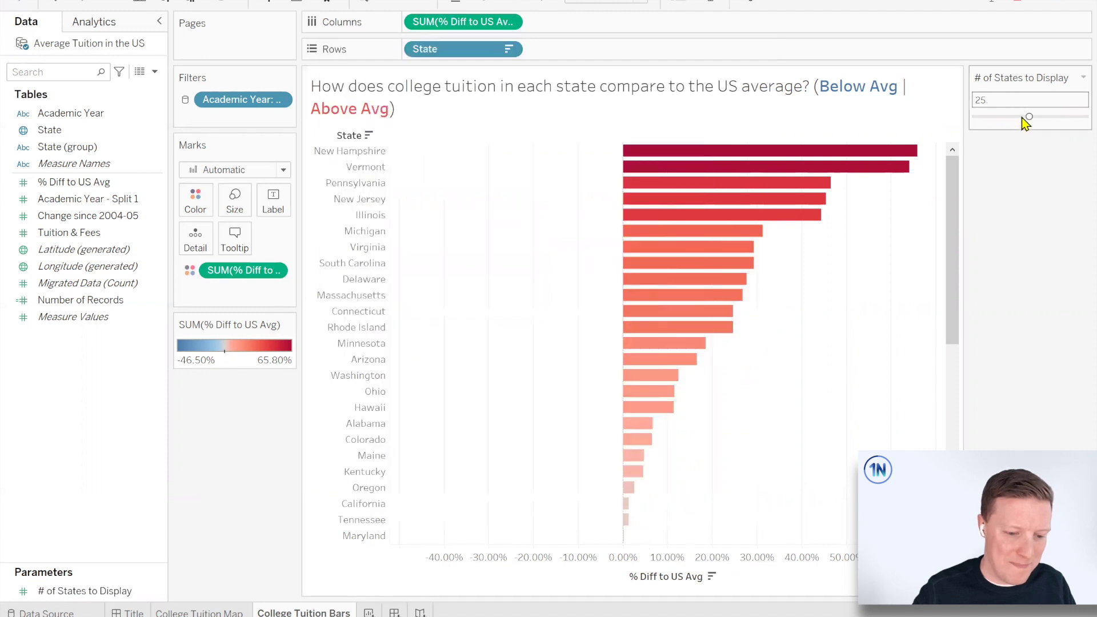
drag(1001, 118, 996, 119)
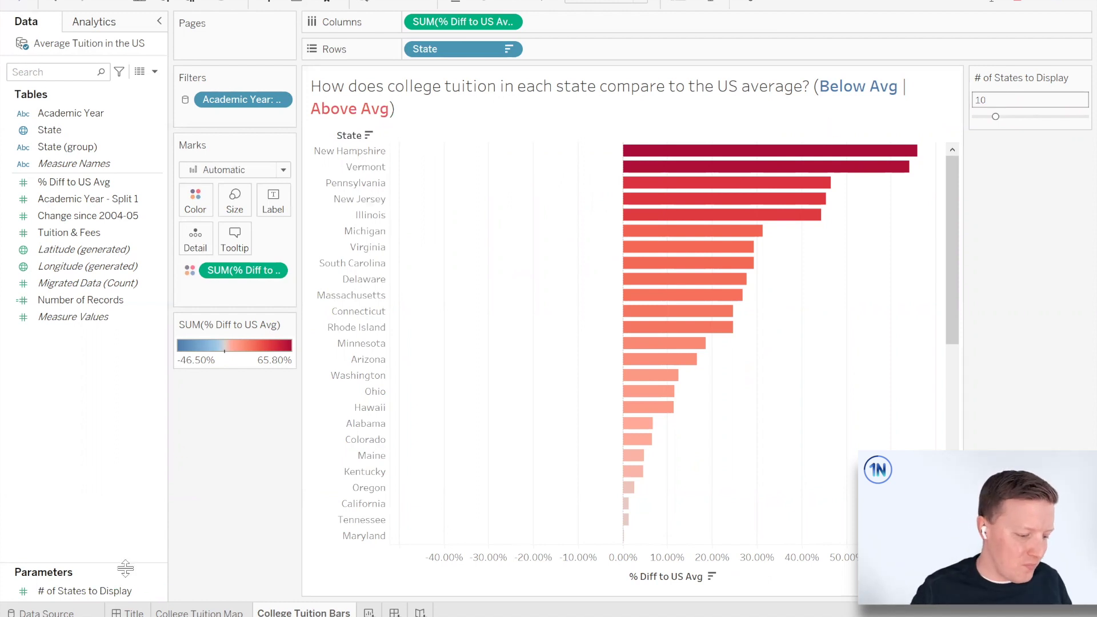
drag(126, 569, 117, 467)
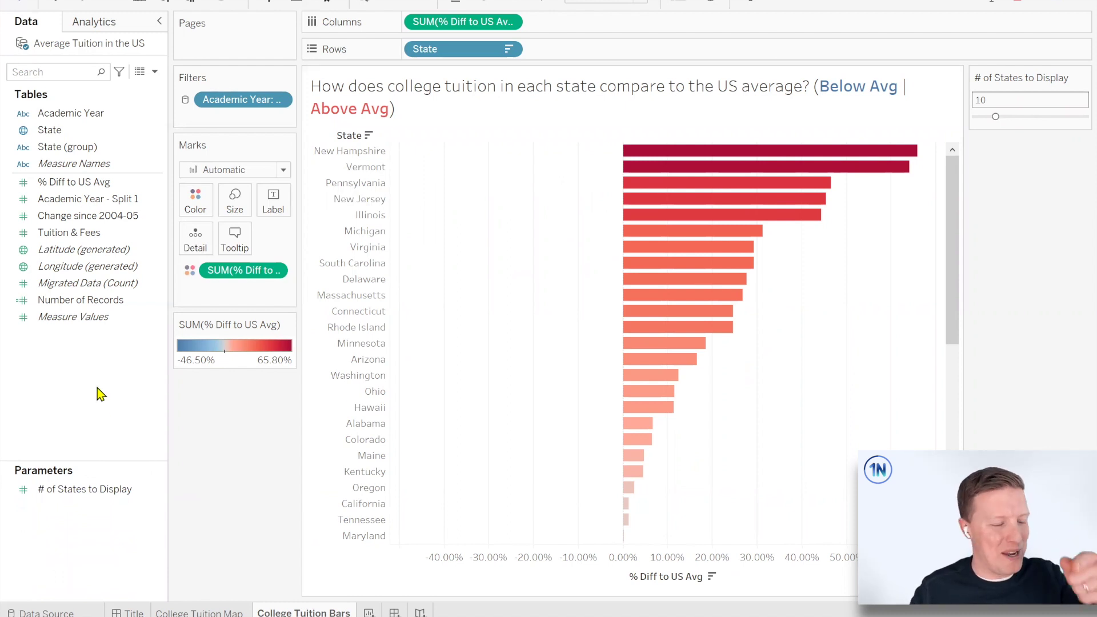
Start a calculated field named 'Top States by % Diff'
click(154, 72)
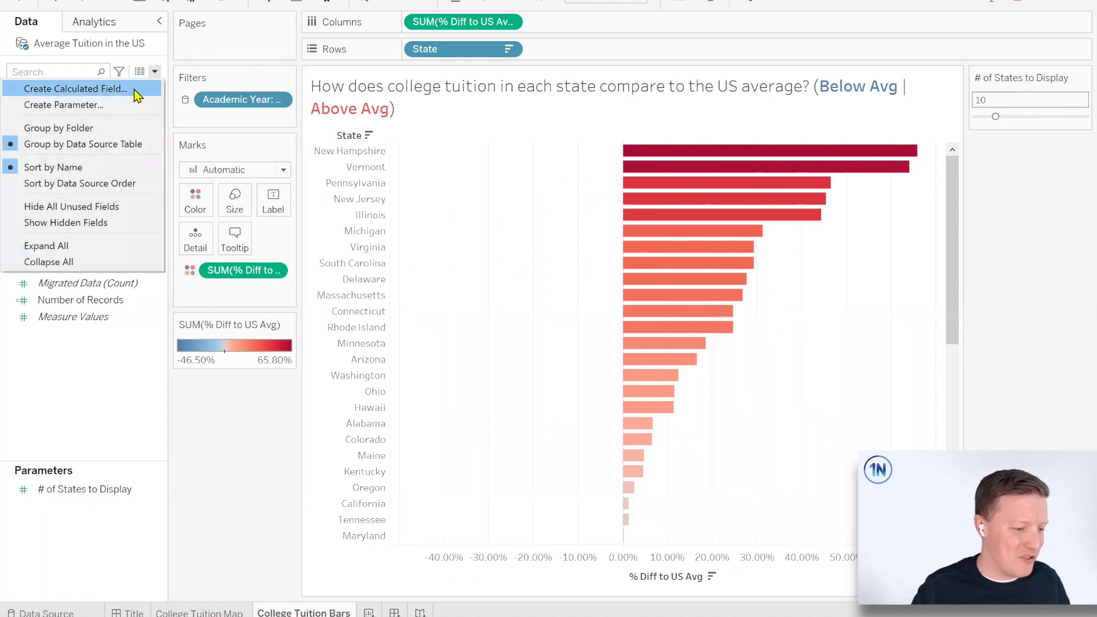
click(133, 89)
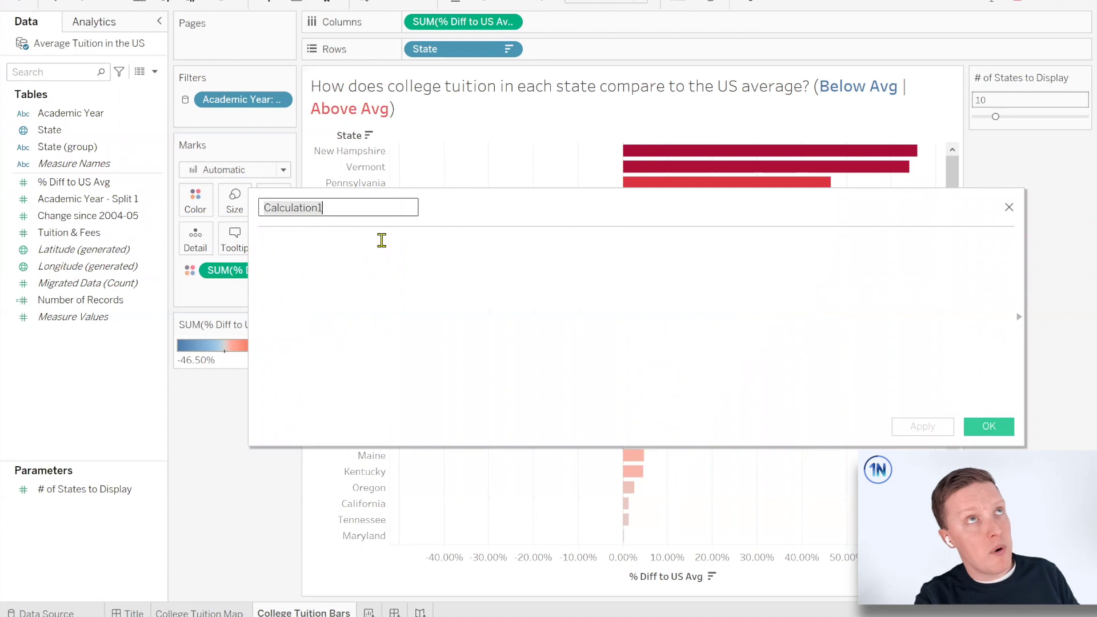
text(To)
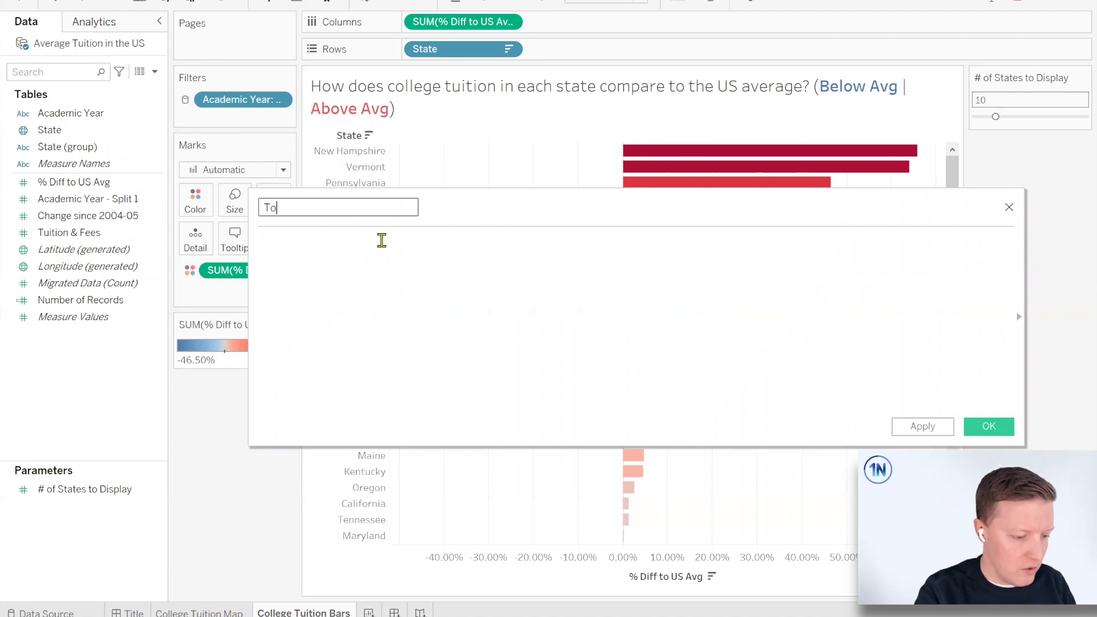
text(o States )
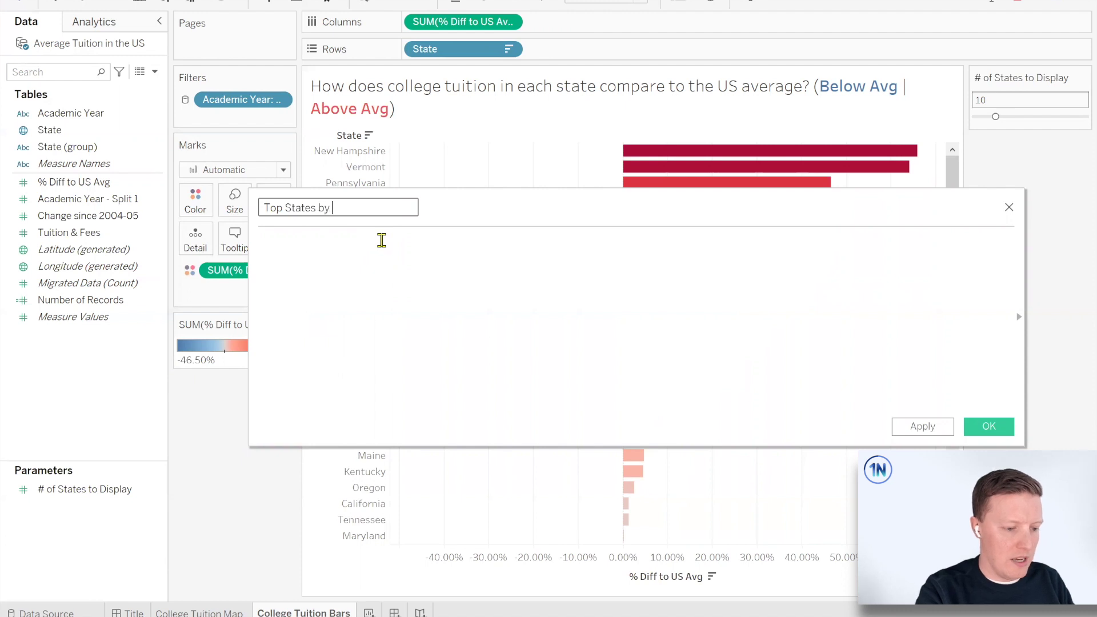
text(by )
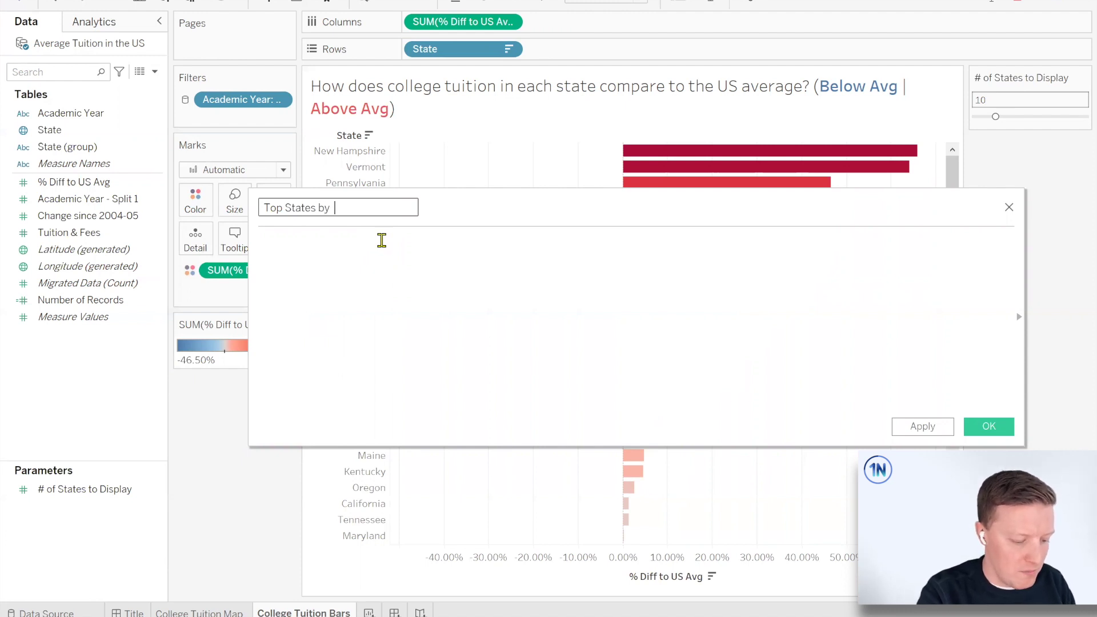
text(% Diff)
click(382, 241)
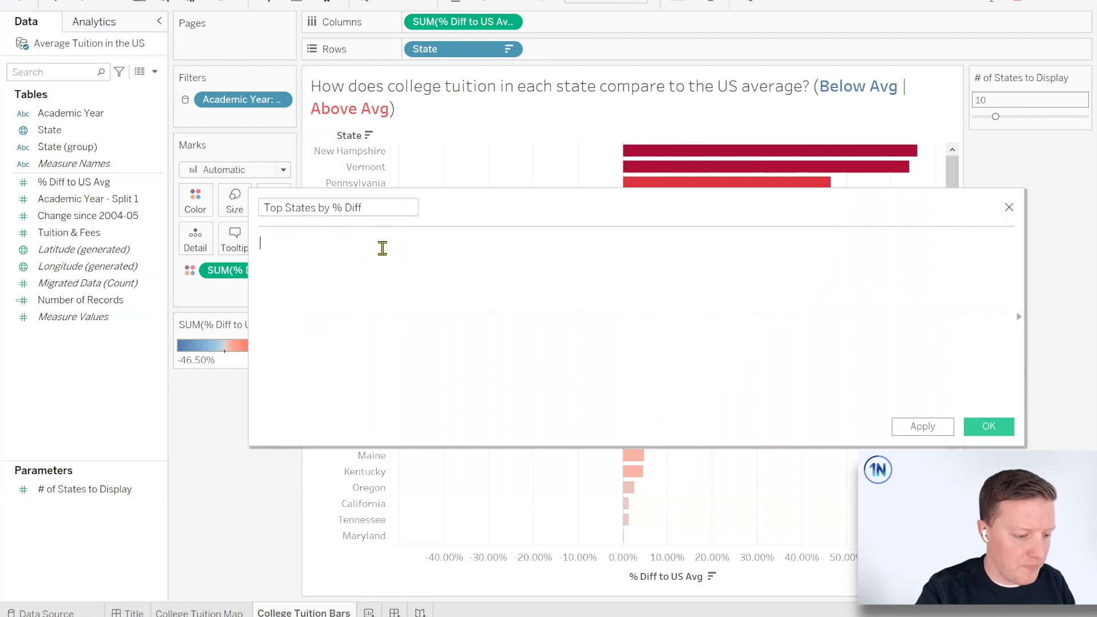
Write the formula RANK(SUM([% Diff to US Avg])) <= [# of States to Display]
click(420, 351)
text(RANK()
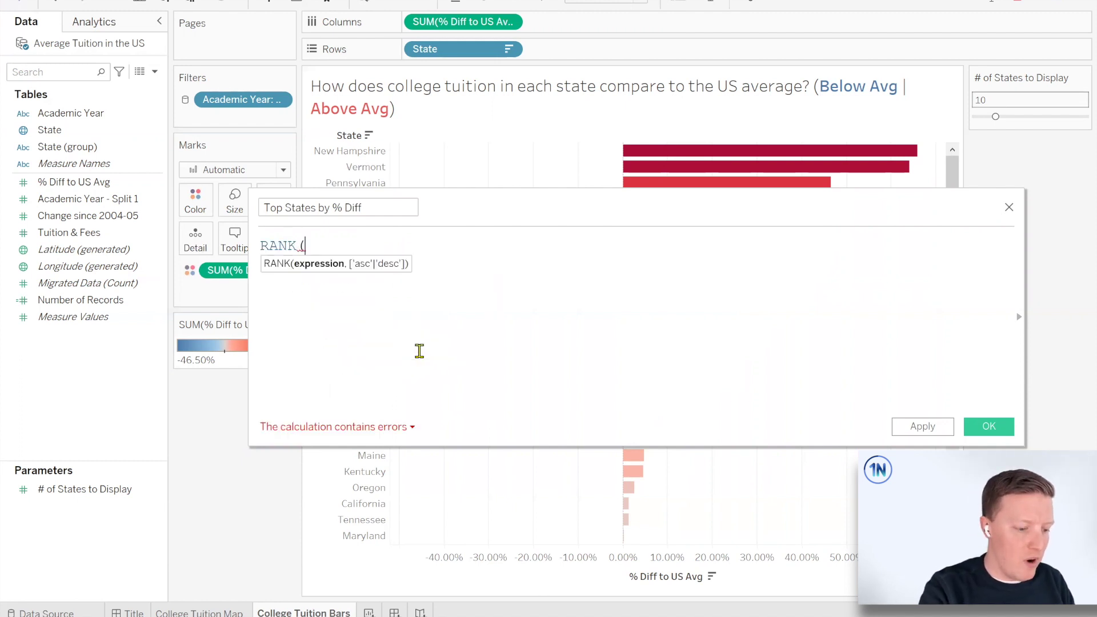
click(124, 240)
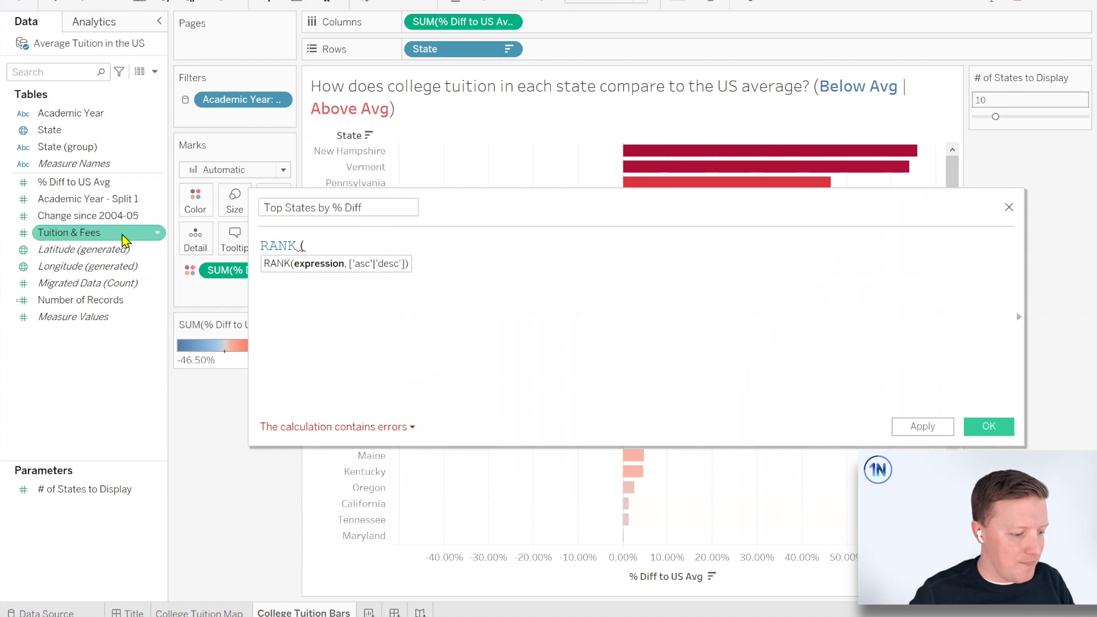
text(SUM()
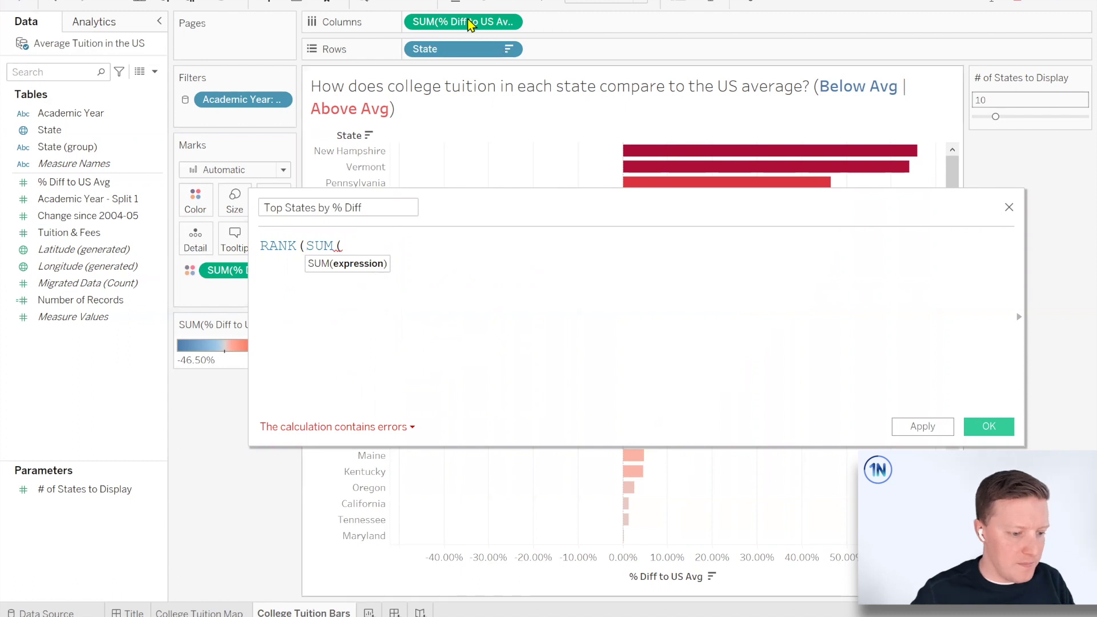
drag(105, 181, 661, 267)
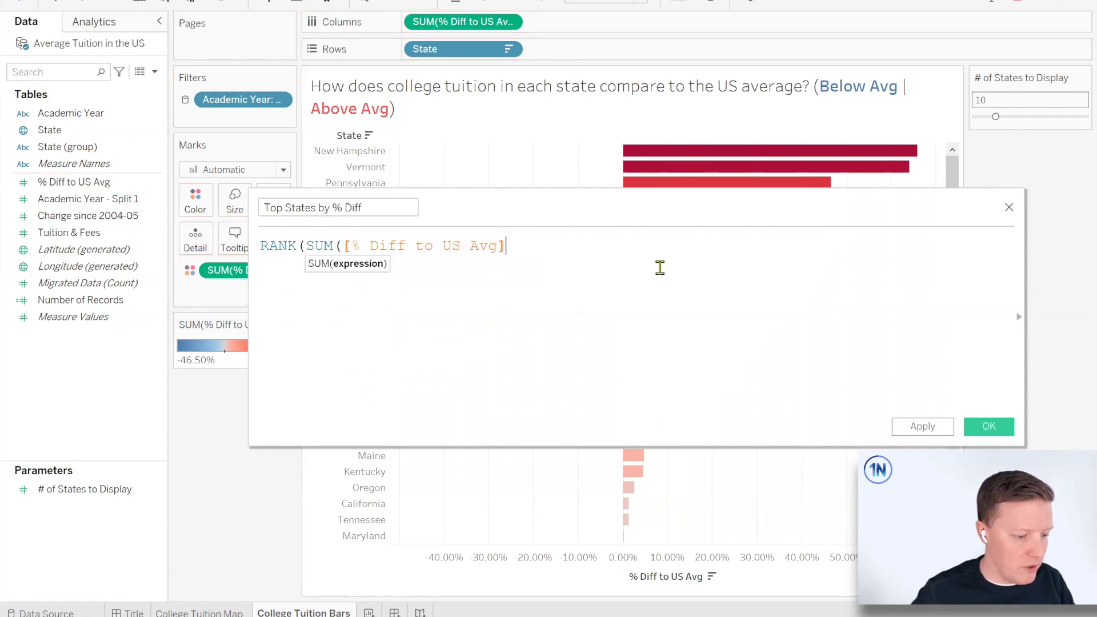
text(),)
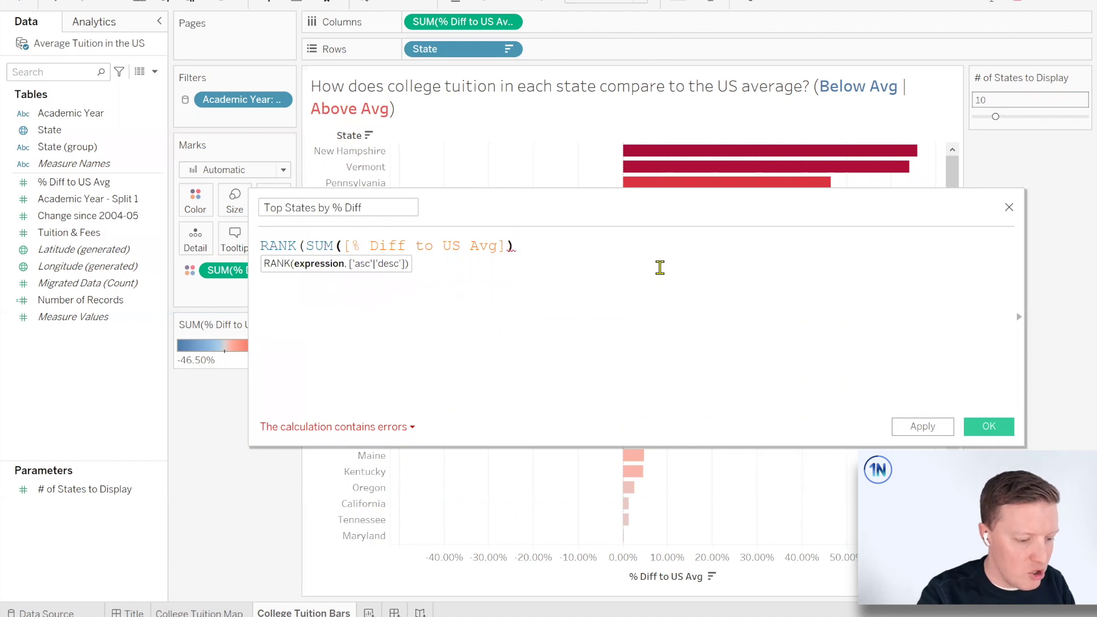
text())
text( <=)
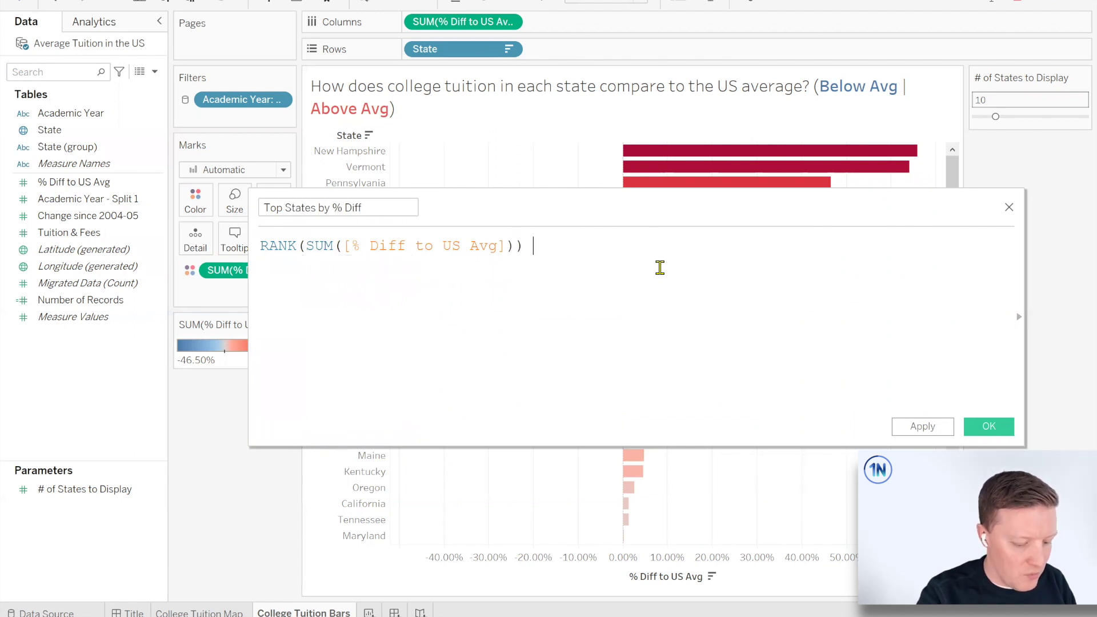
drag(103, 493, 655, 338)
Check the comparison and parameter reference in the formula, then save the calculation
scroll(709, 344, up, 2)
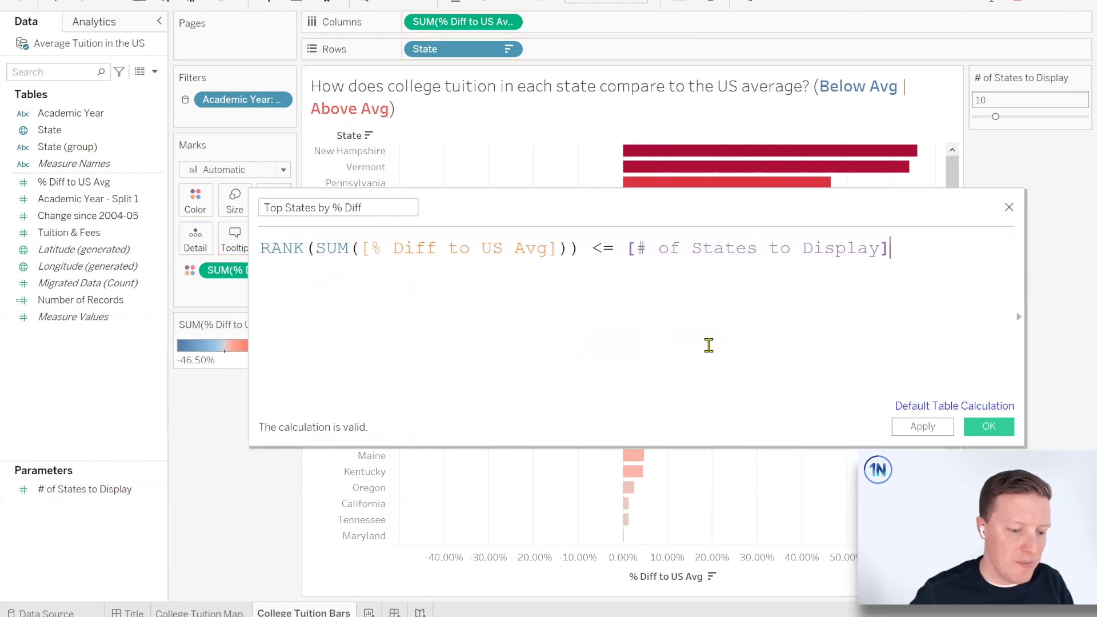
drag(592, 247, 615, 248)
click(654, 294)
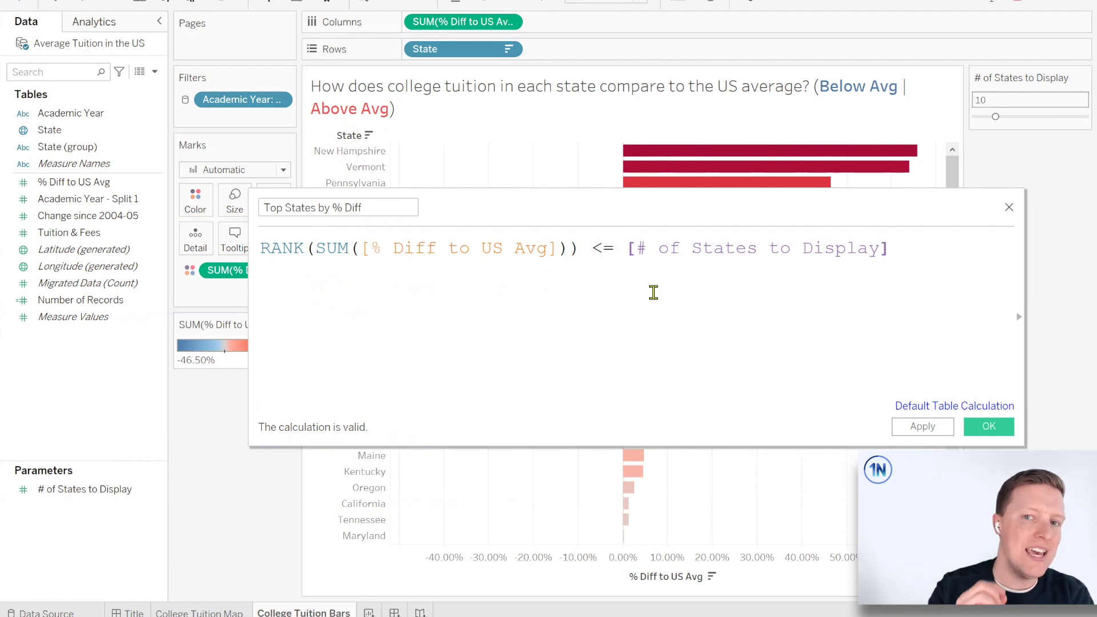
drag(628, 247, 900, 246)
click(901, 247)
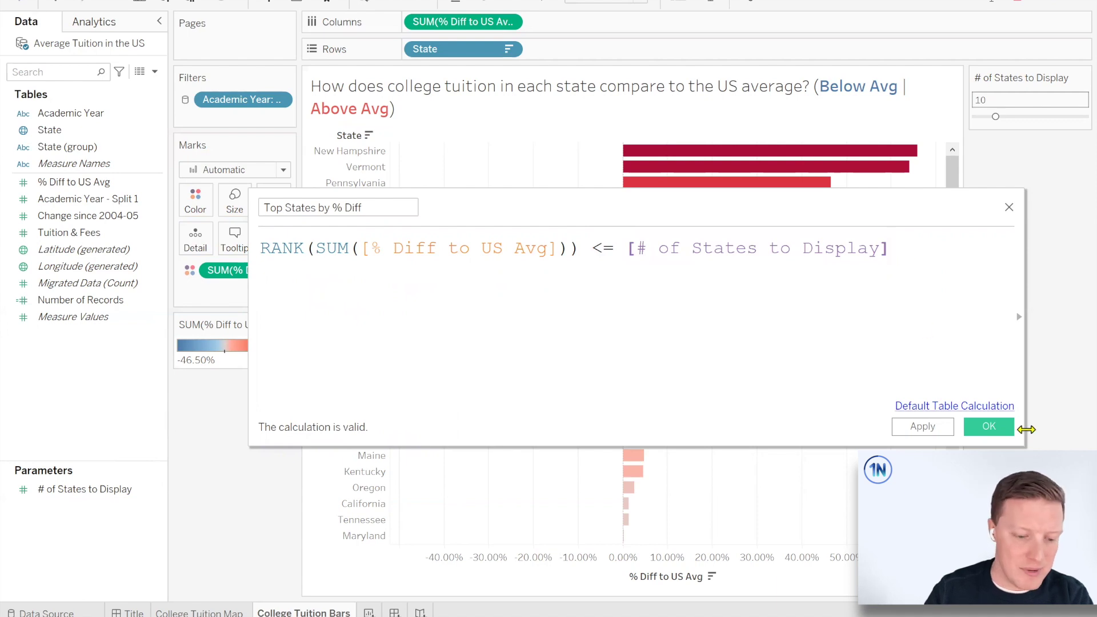
click(988, 426)
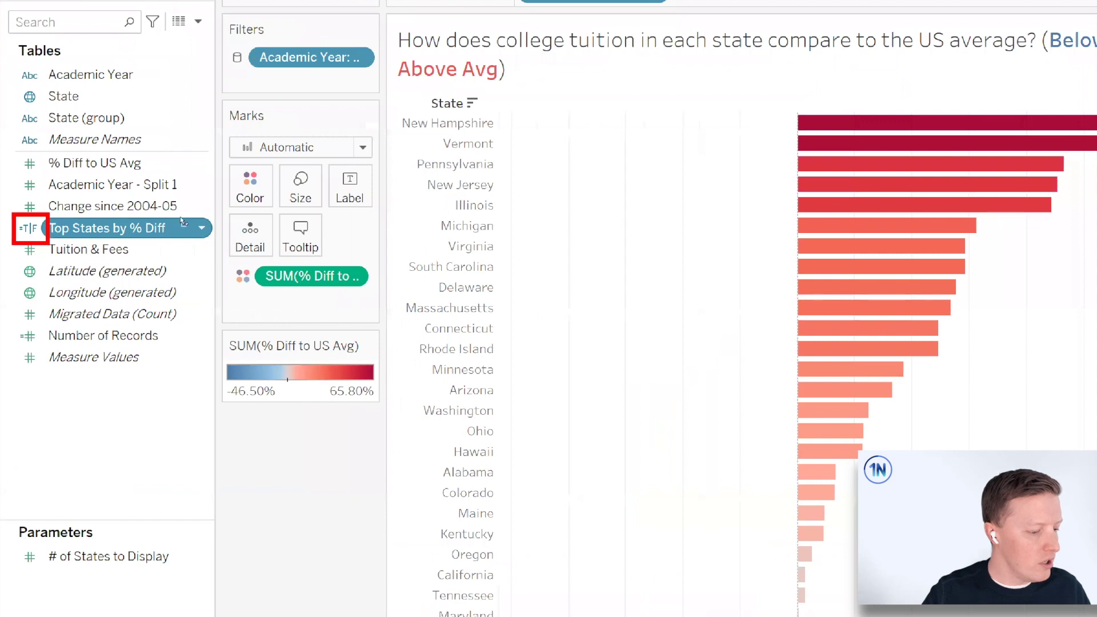
drag(74, 221, 444, 2)
Filter the chart to Top States by % Diff = True and raise the state count to 16
drag(223, 125, 224, 125)
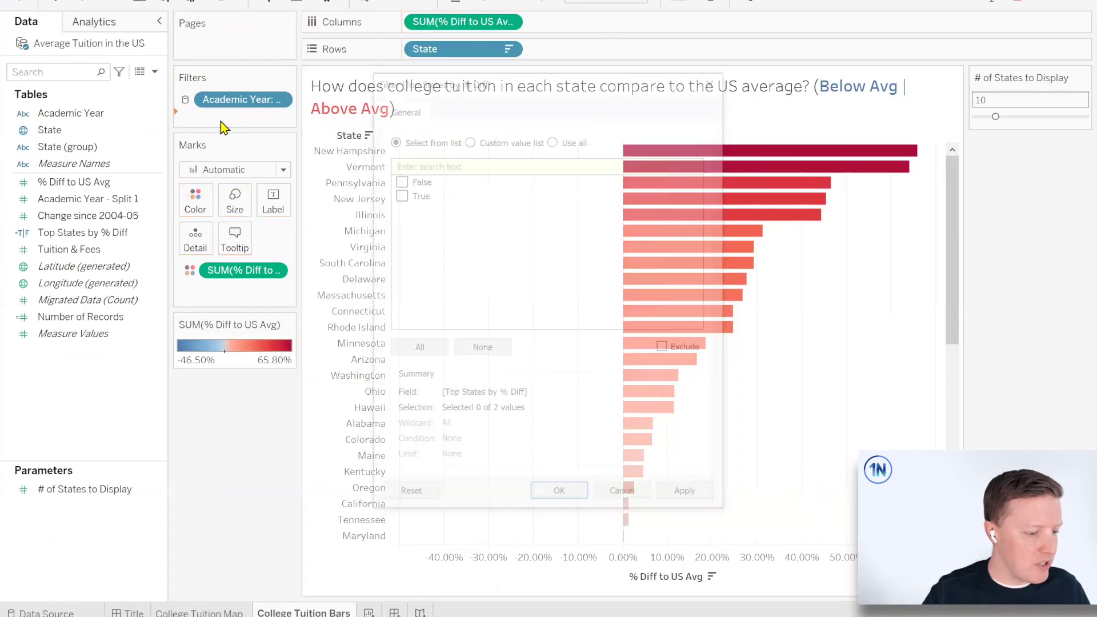
click(397, 194)
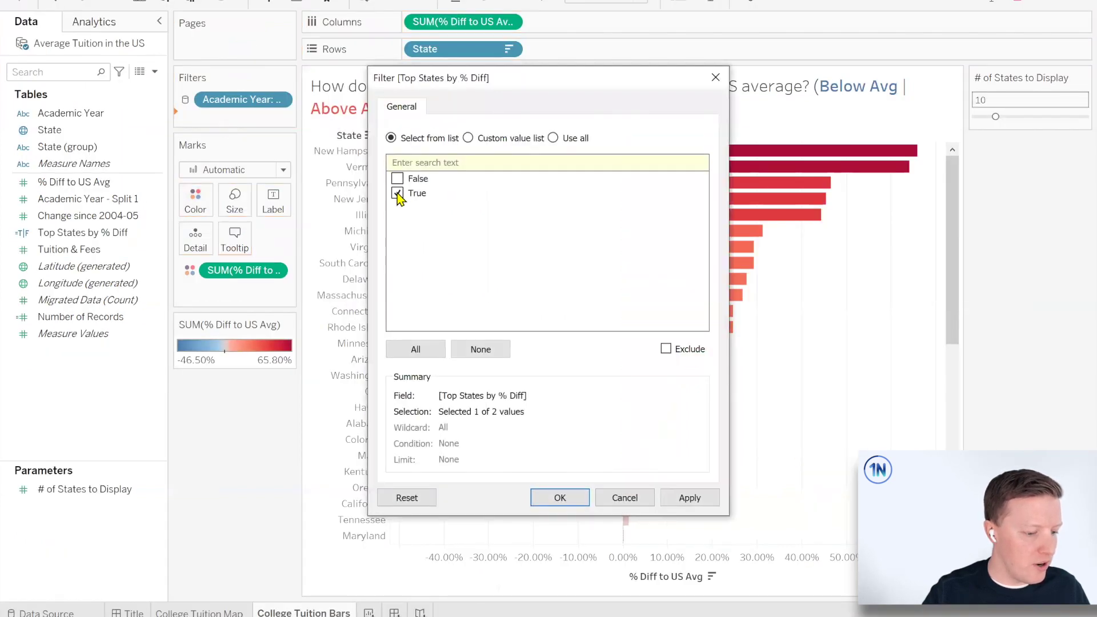
click(560, 498)
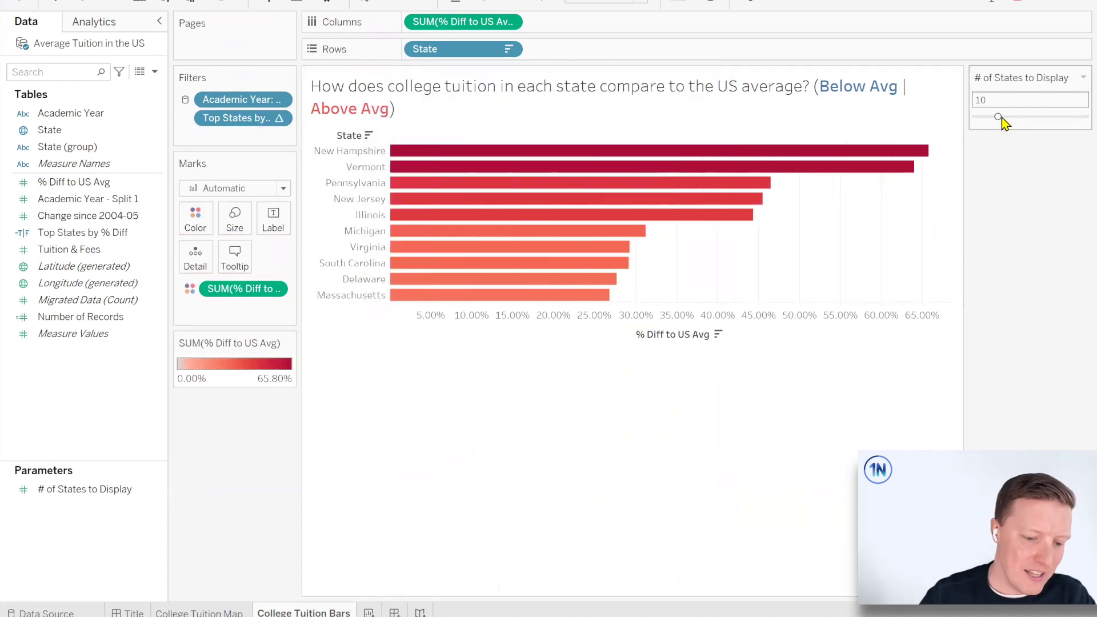
mouse_move(1001, 117)
mouse_down()
mouse_move(986, 118)
mouse_move(1010, 119)
mouse_up()
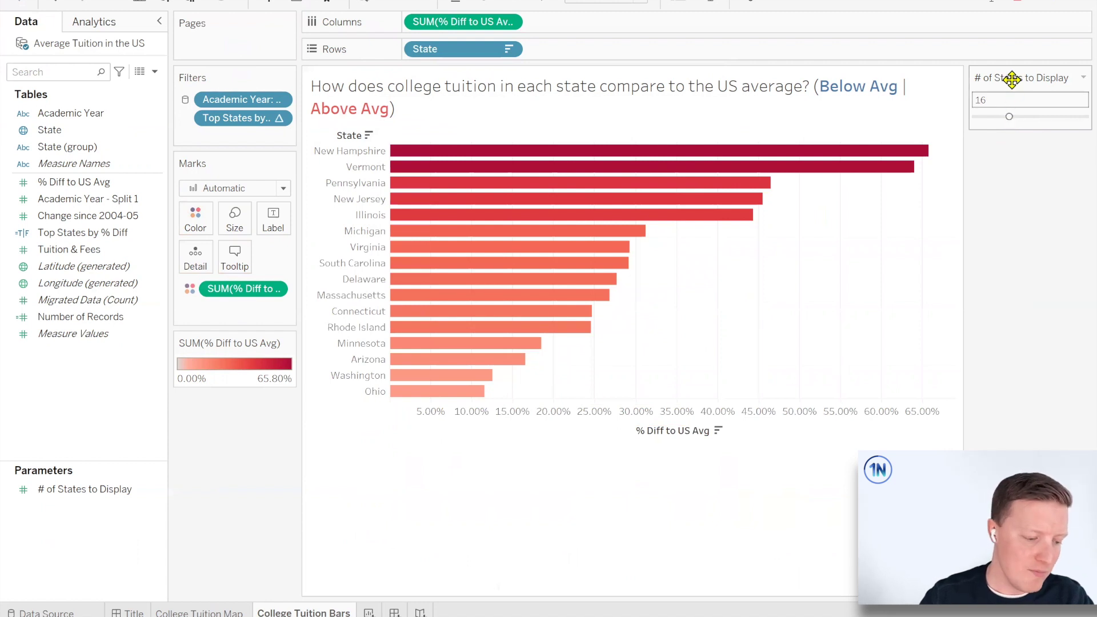
drag(1010, 79, 240, 420)
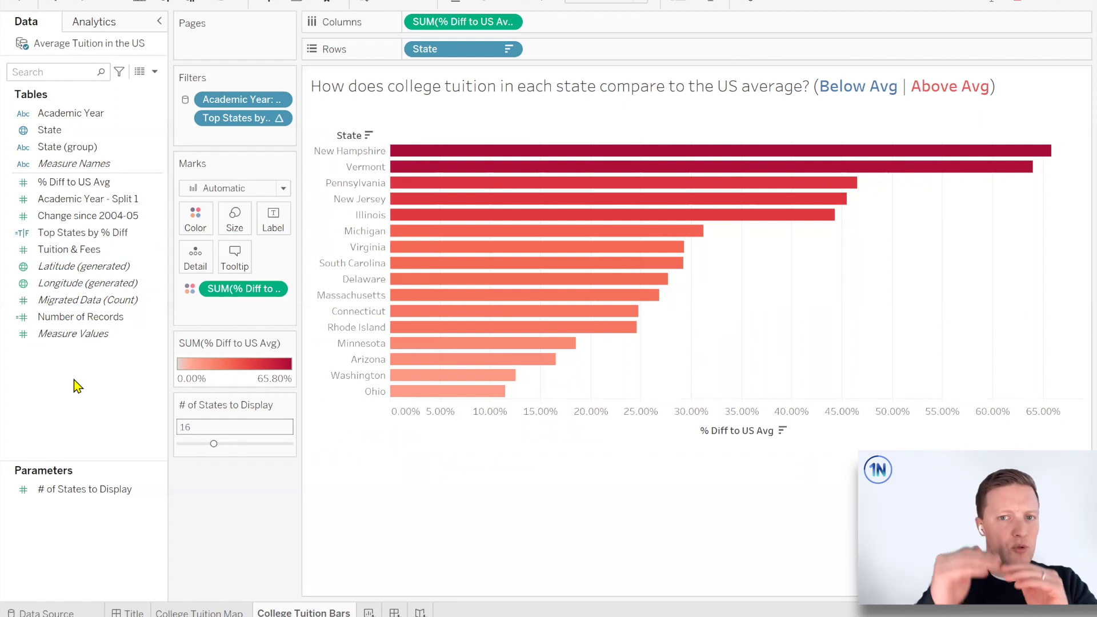
Finish placing the # of States to Display control under the colour legend
click(114, 232)
Start a String parameter named 'Top / Bottom States' restricted to a list of values
drag(81, 490, 159, 77)
click(155, 72)
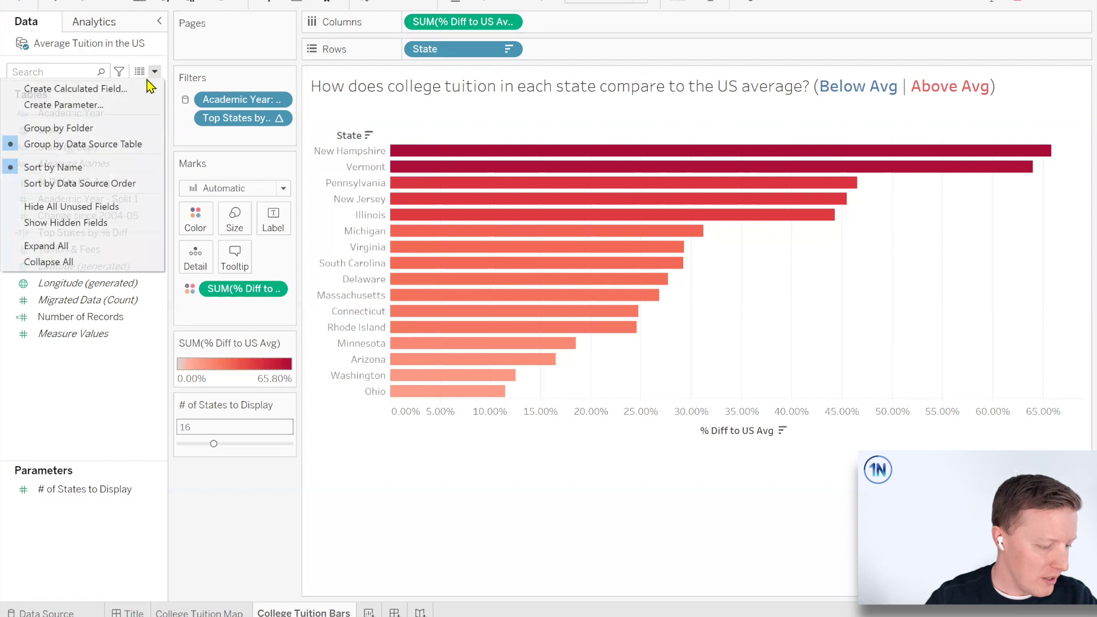
click(131, 103)
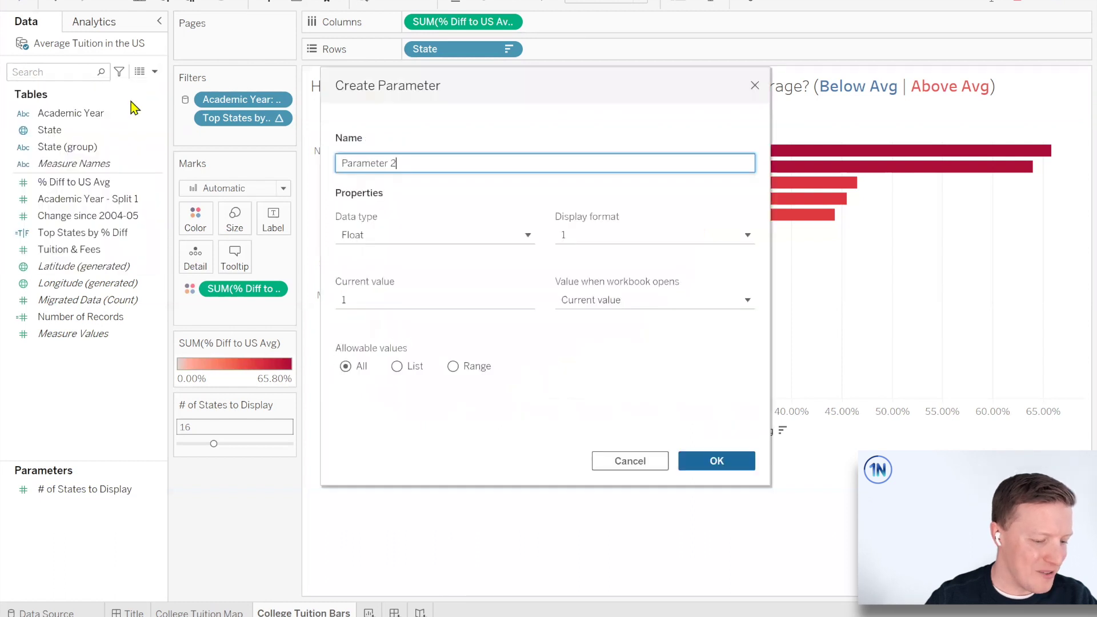
text(Top )
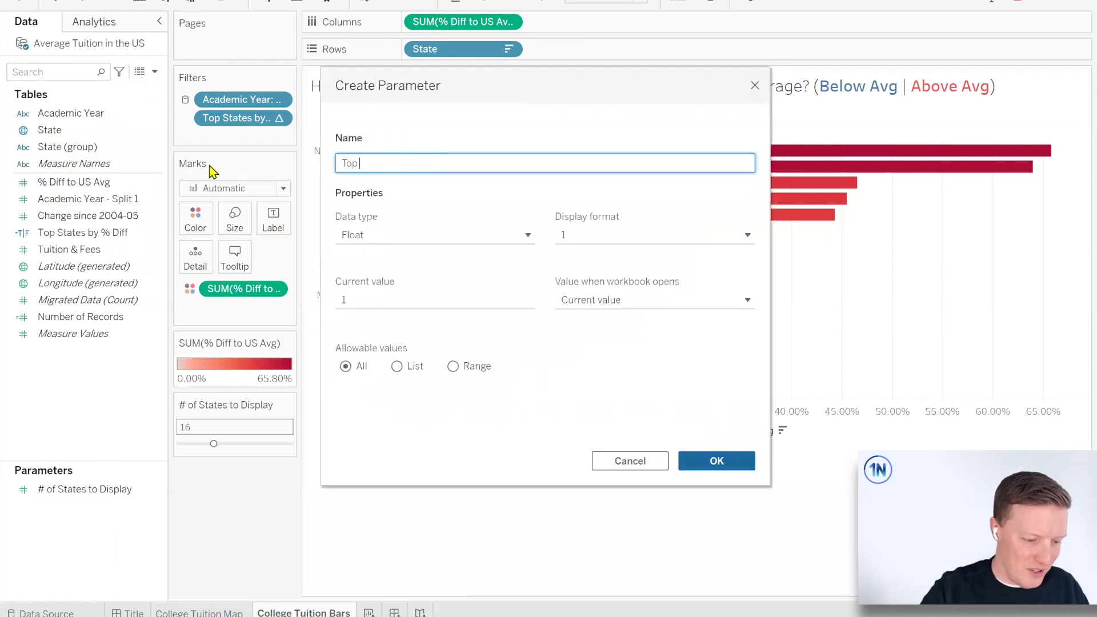
text(/ Bottom States)
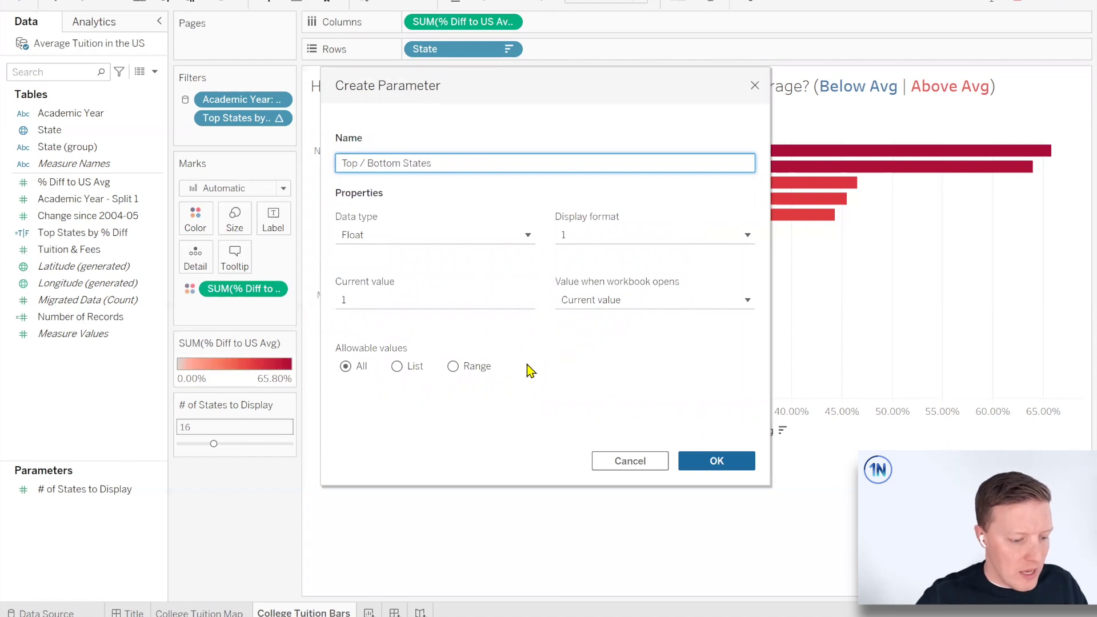
click(382, 234)
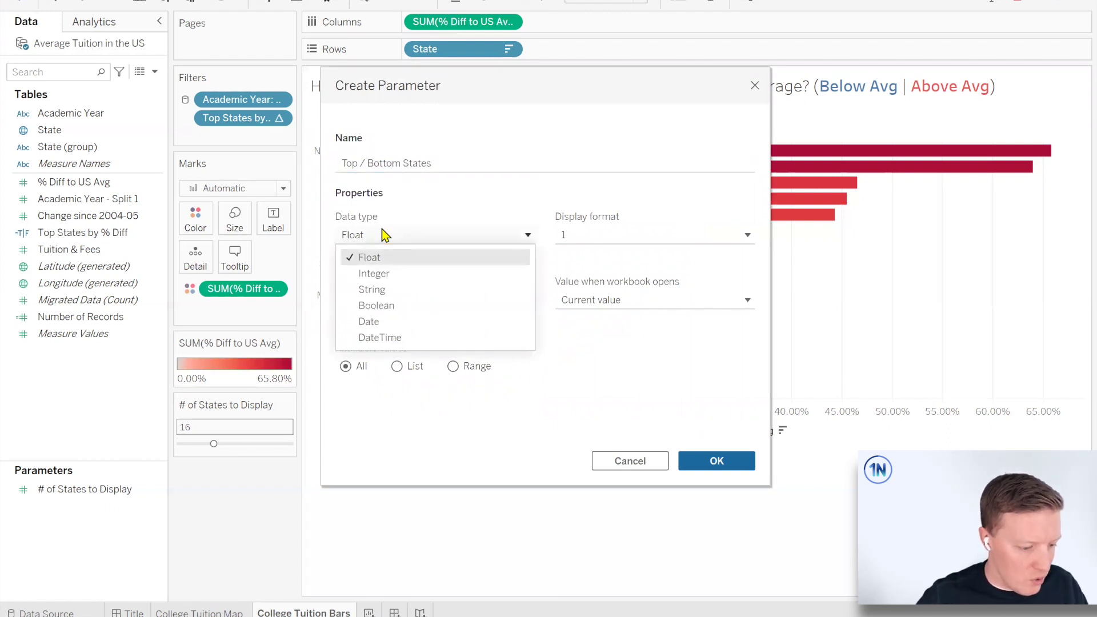
click(386, 290)
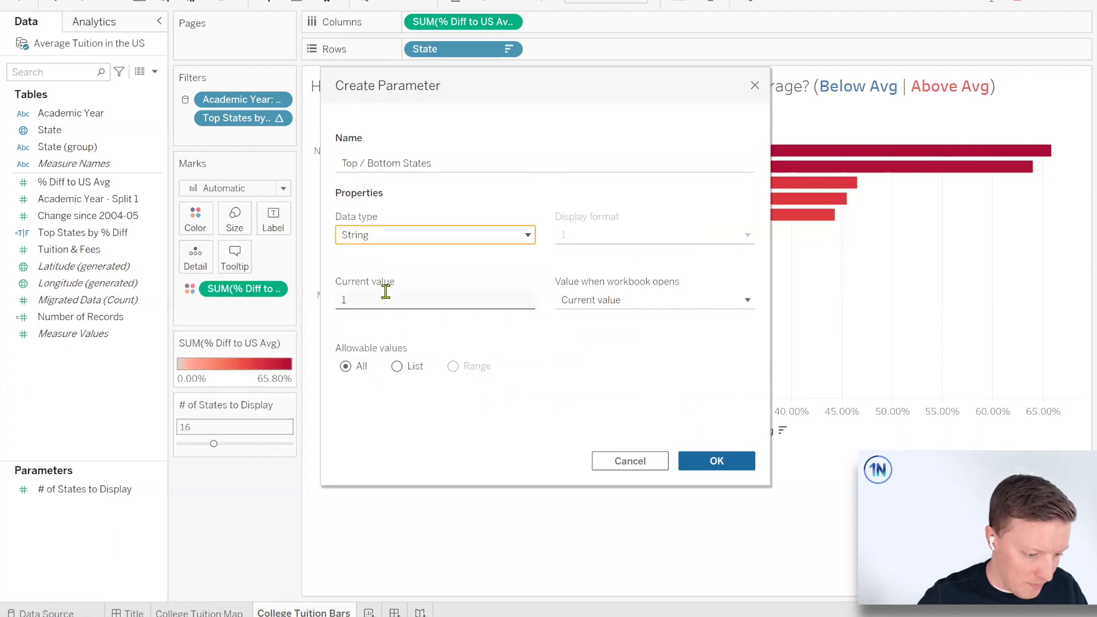
click(399, 367)
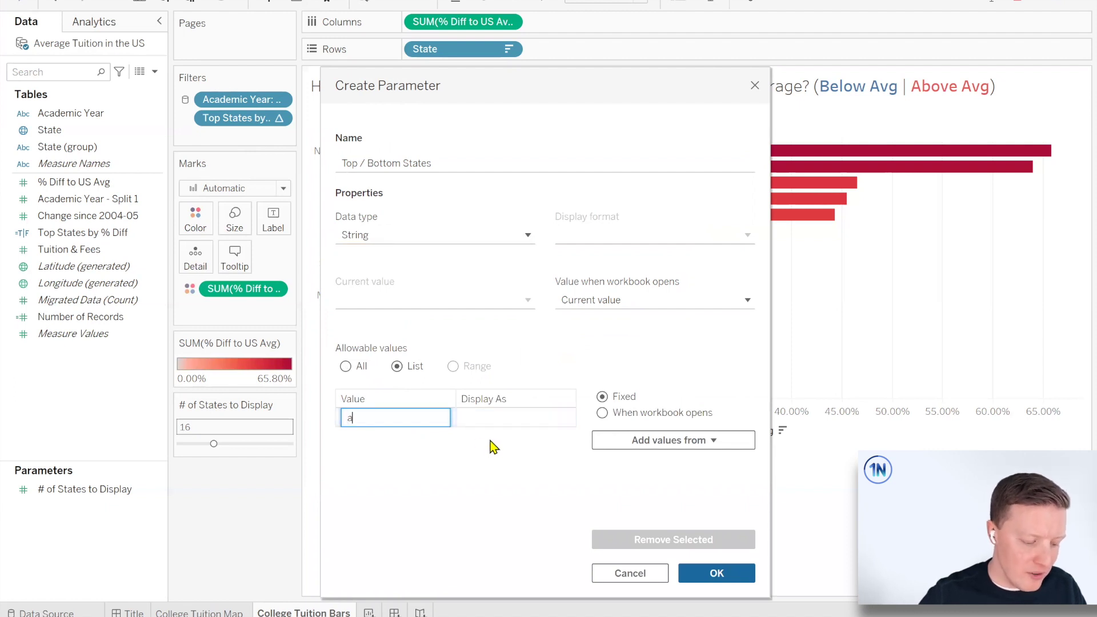
Add desc and asc as the parameter's allowed values
text(esc)
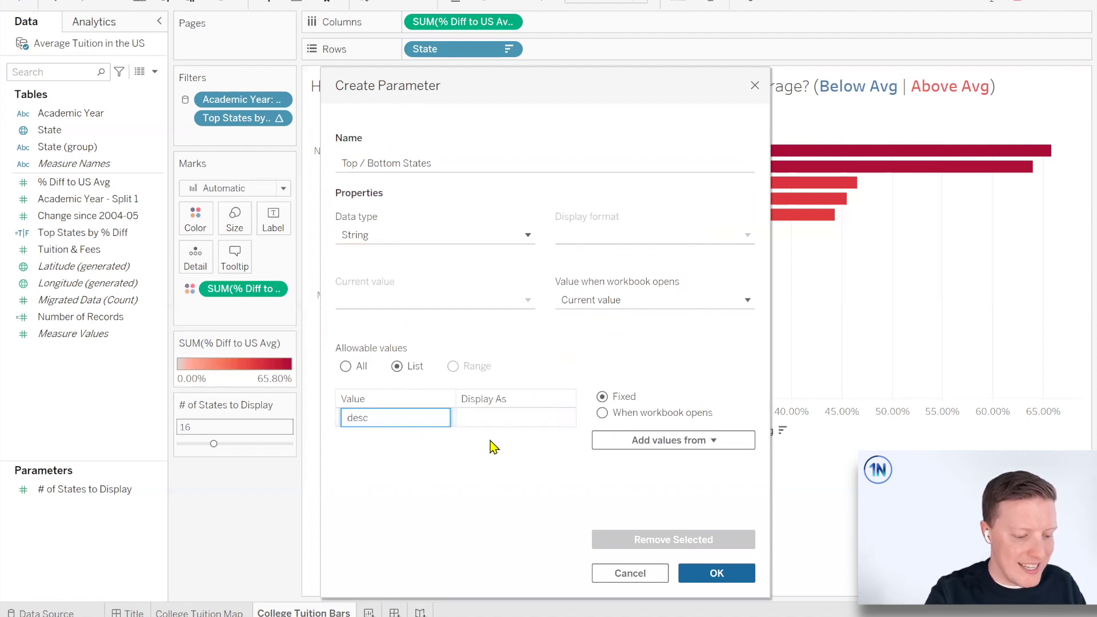
key(Return)
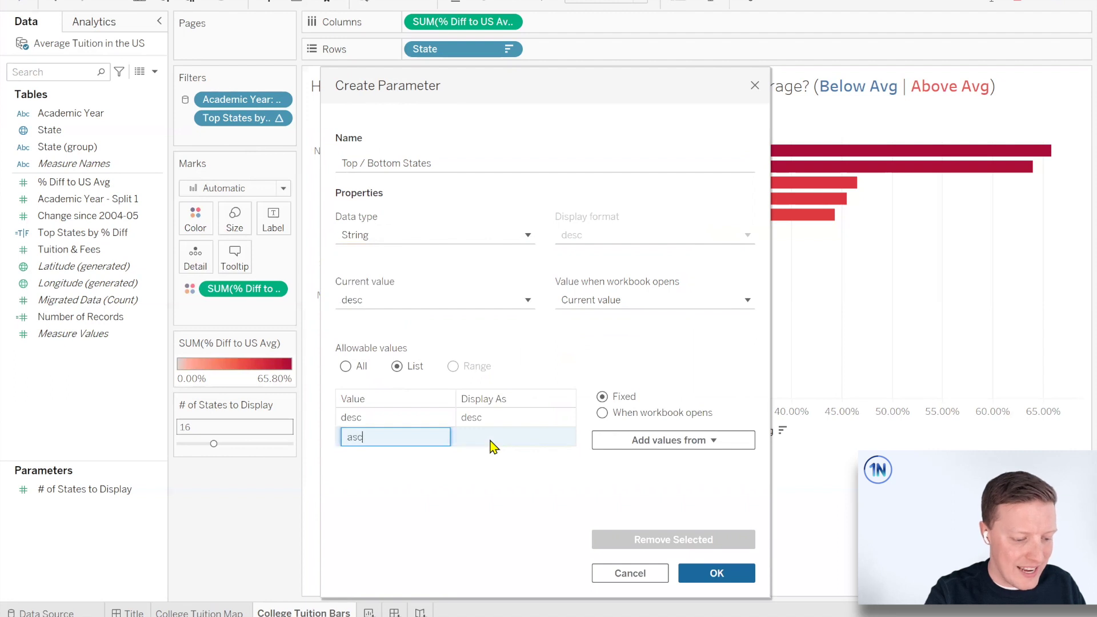
text(asc)
key(Return)
click(386, 420)
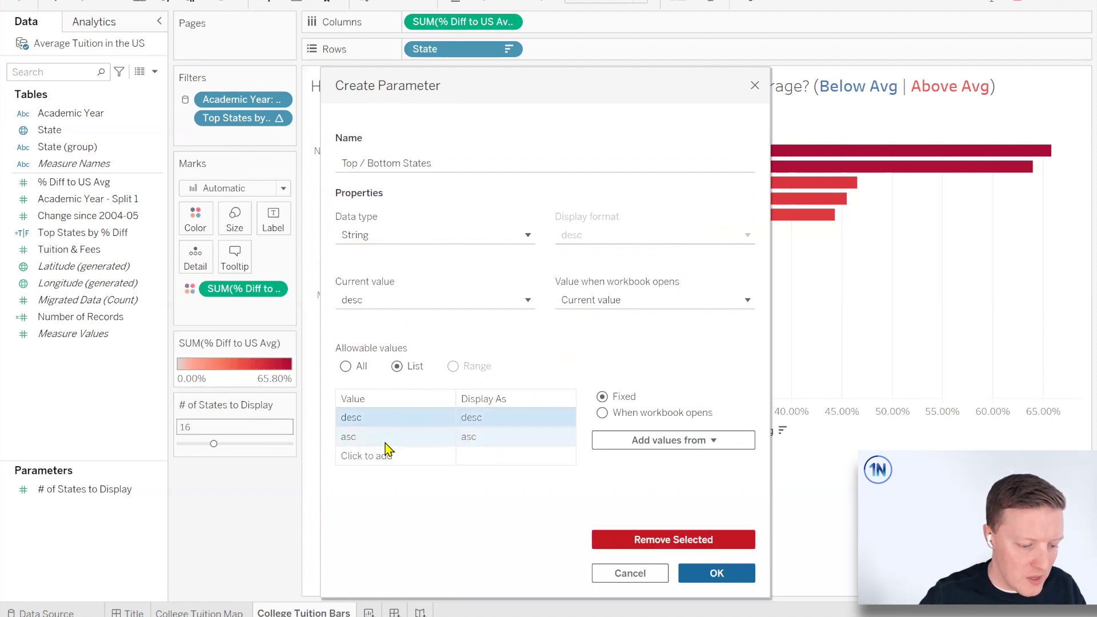
click(388, 437)
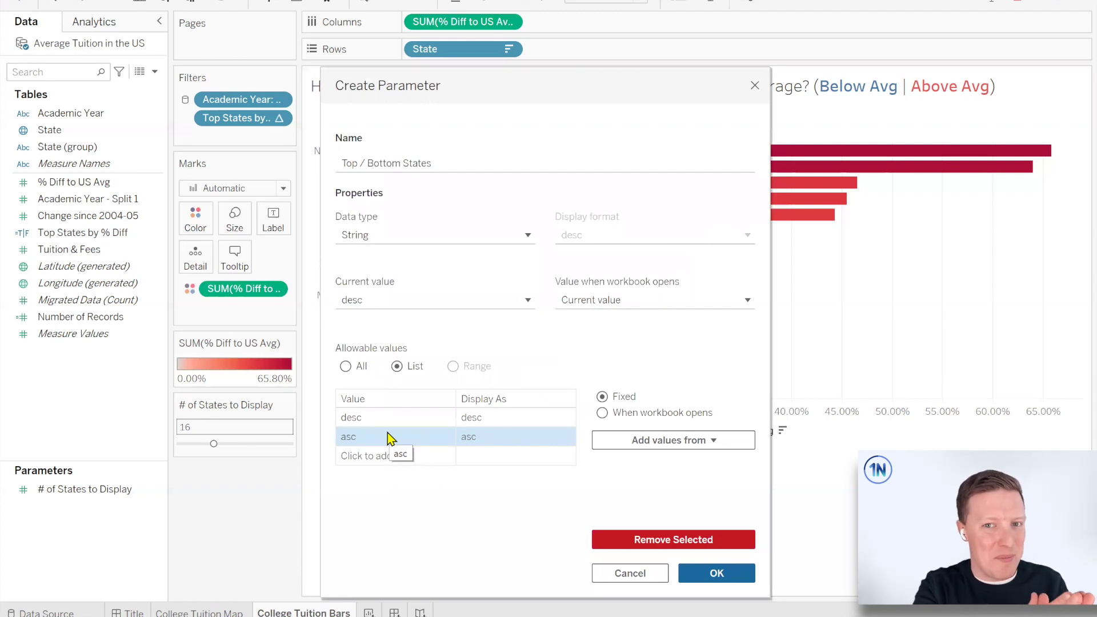
click(498, 416)
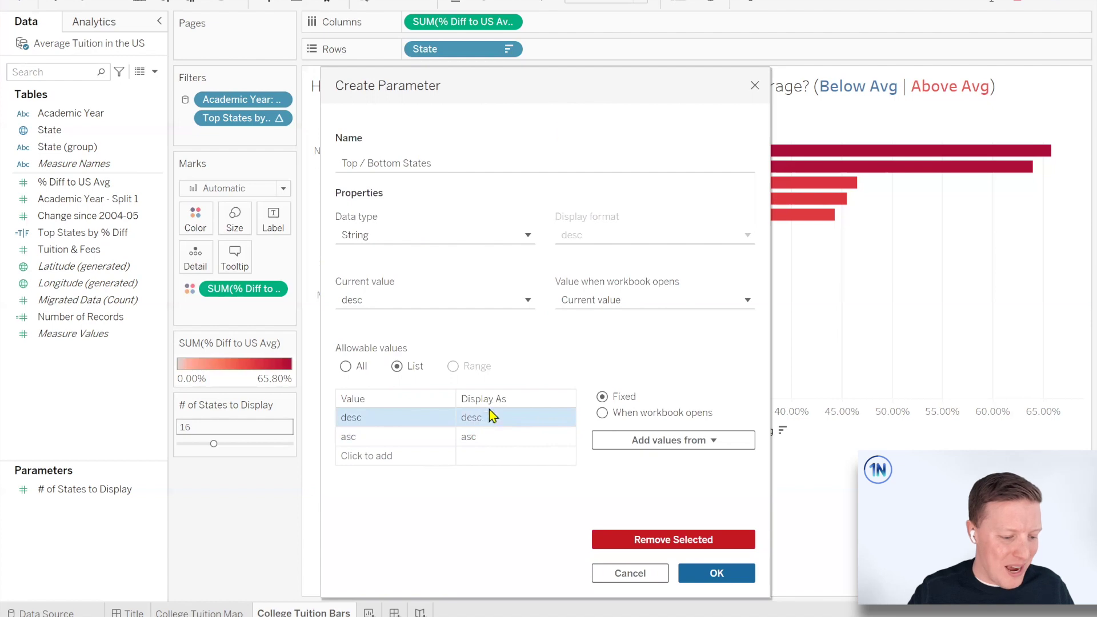
drag(523, 84, 392, 69)
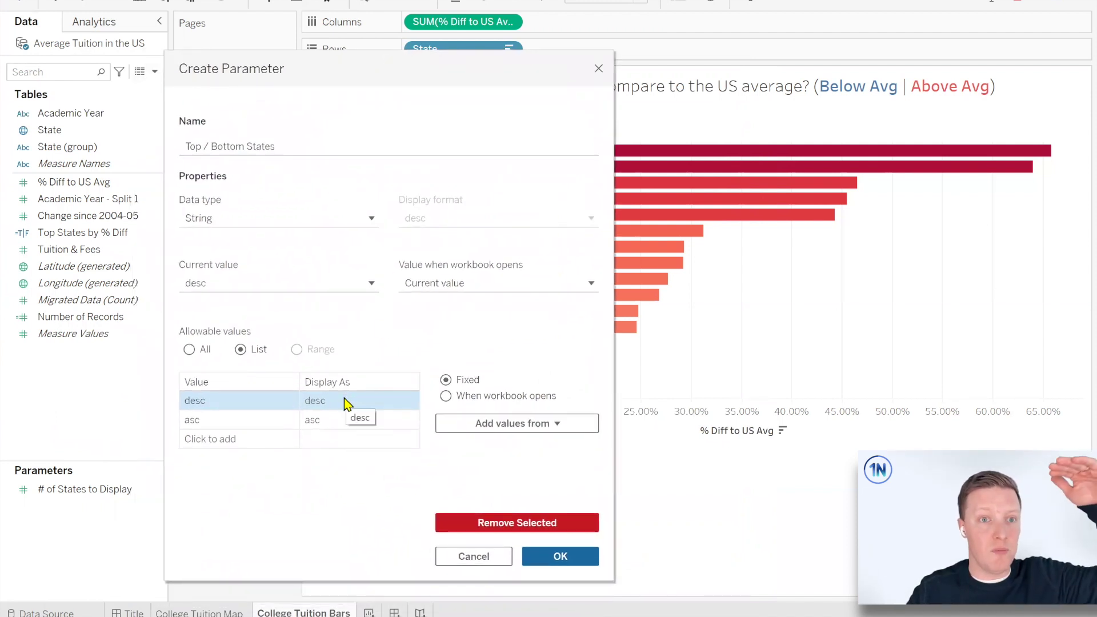
Display desc as Top and asc as Bottom, then create the parameter
double_click(320, 400)
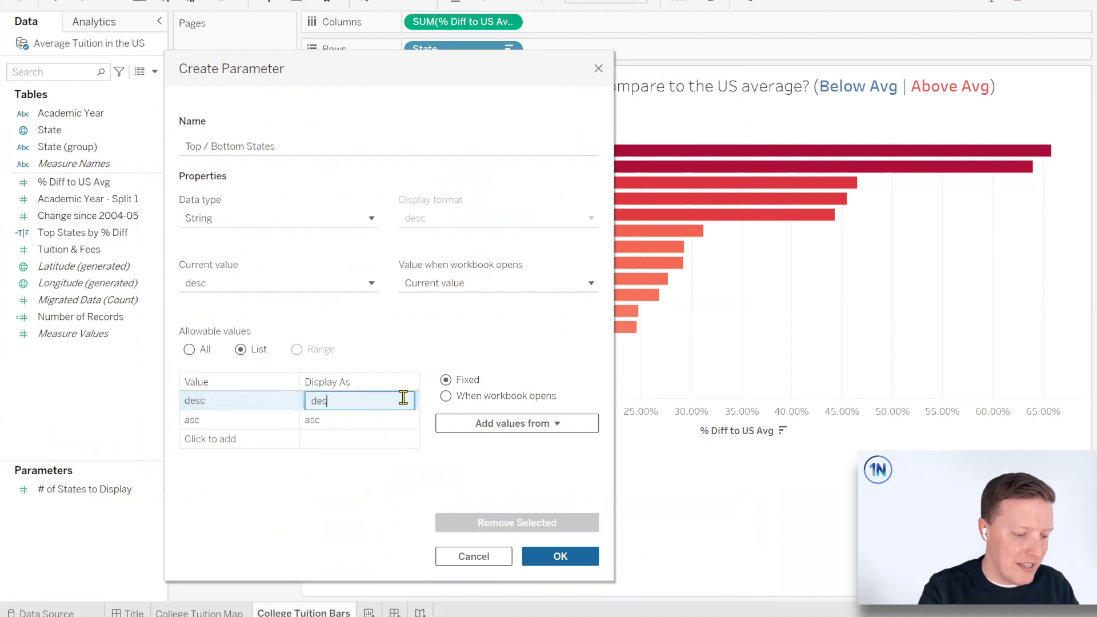
key(BackSpace)
key(BackSpace)
key(BackSpace)
text(tO)
key(BackSpace)
key(BackSpace)
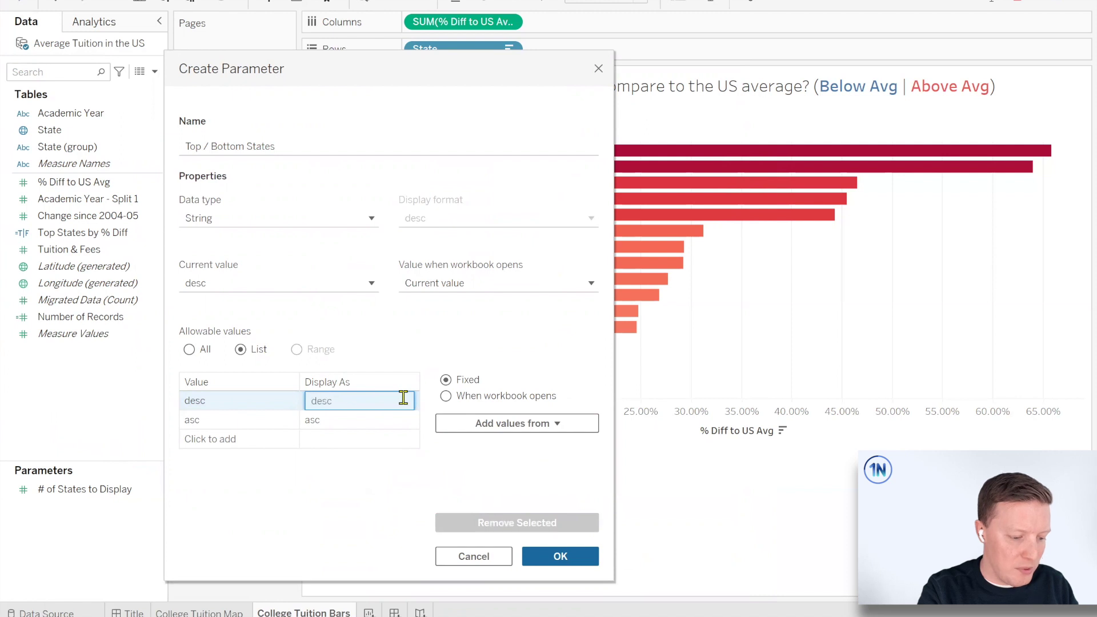
text(Top)
key(Return)
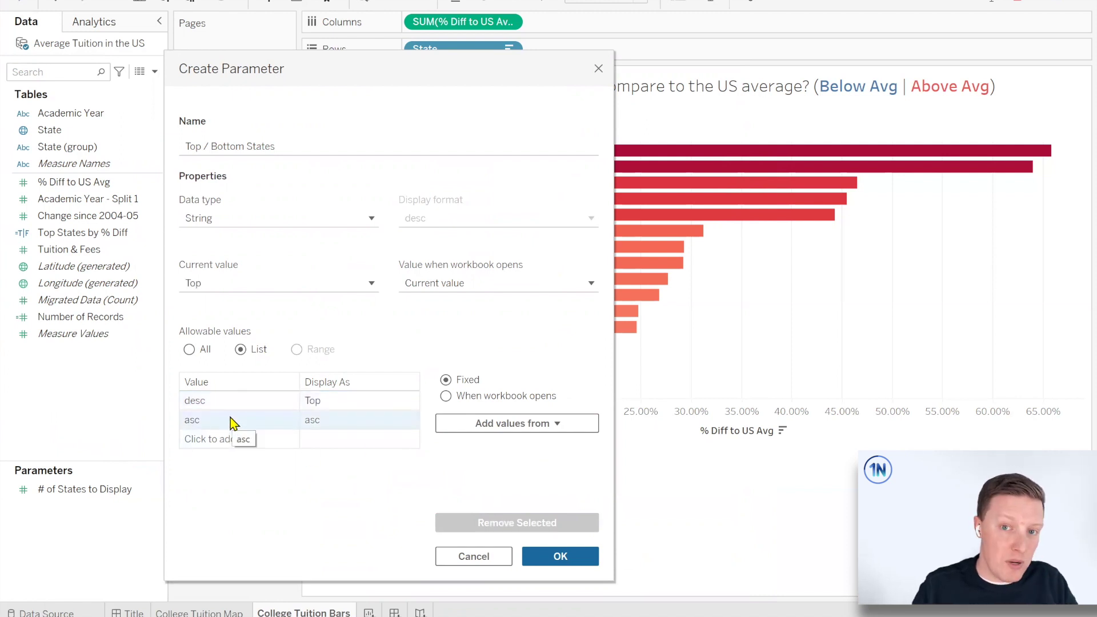
double_click(323, 420)
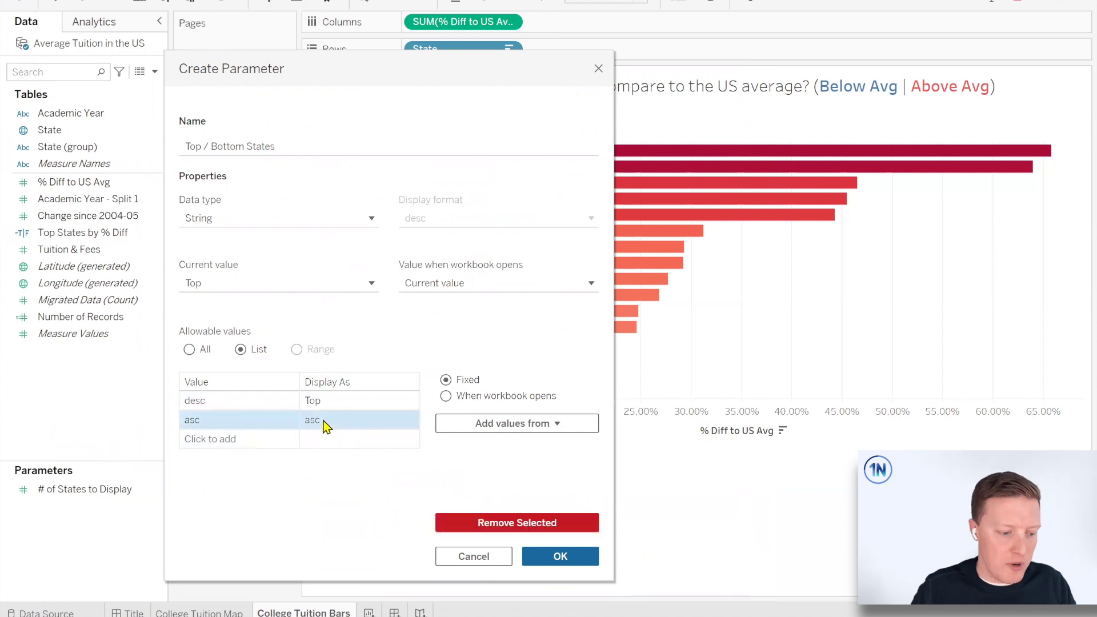
double_click(322, 420)
text(Bottom)
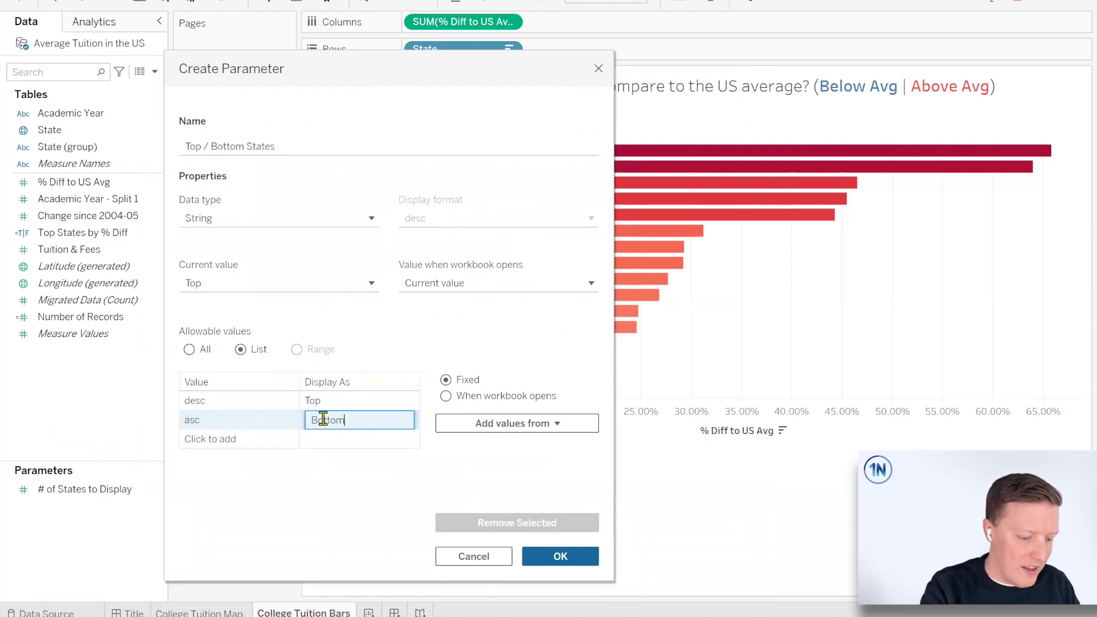
key(Return)
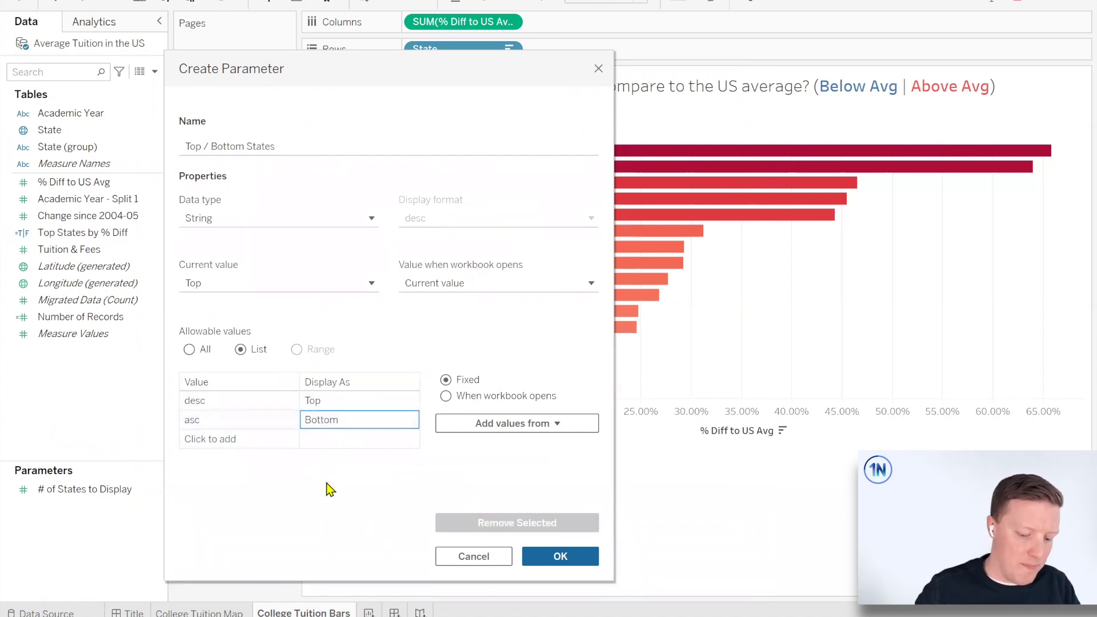
click(574, 561)
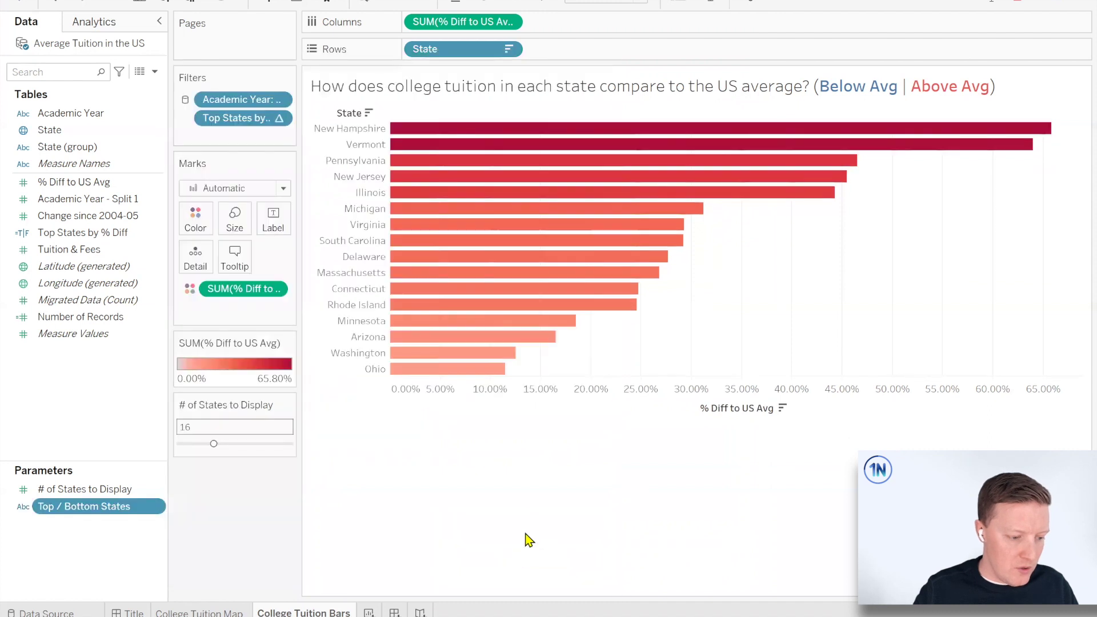
Show the Top / Bottom States chooser on the sheet above the state count control
right_click(104, 513)
click(169, 237)
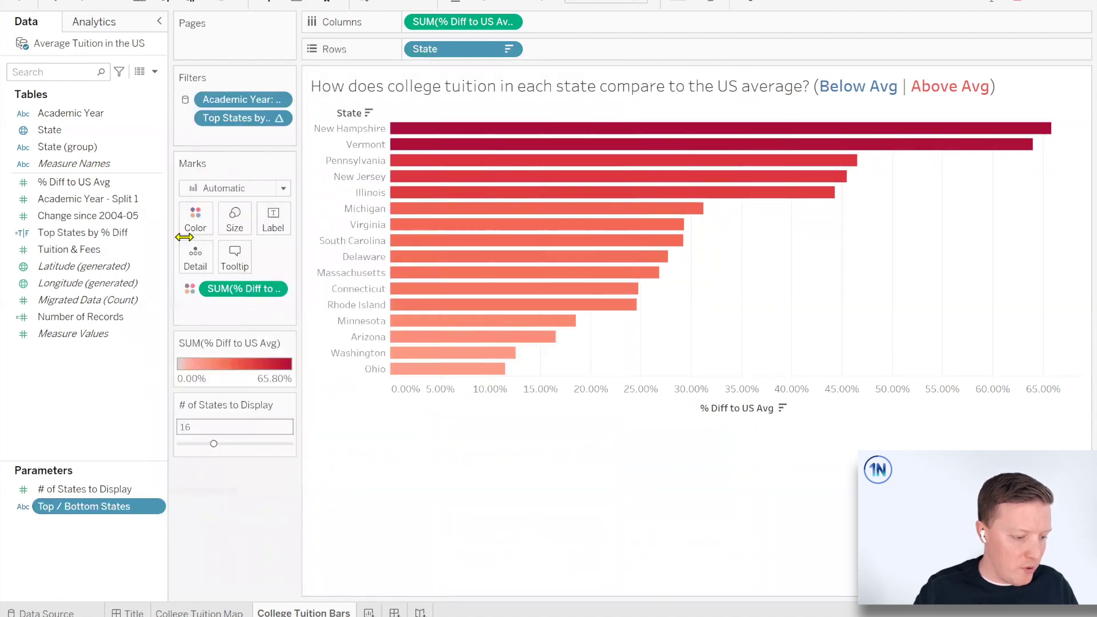
drag(1004, 78, 226, 394)
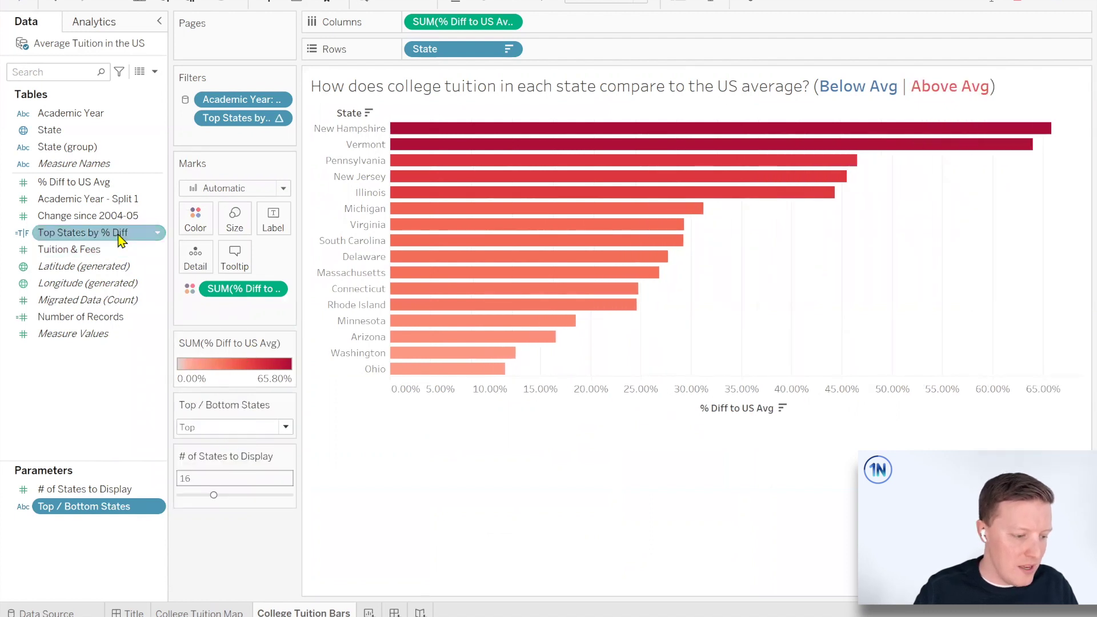
Change the ranking formula to RANK(SUM([% Diff to US Avg]),[Top / Bottom States]) and save it
click(121, 234)
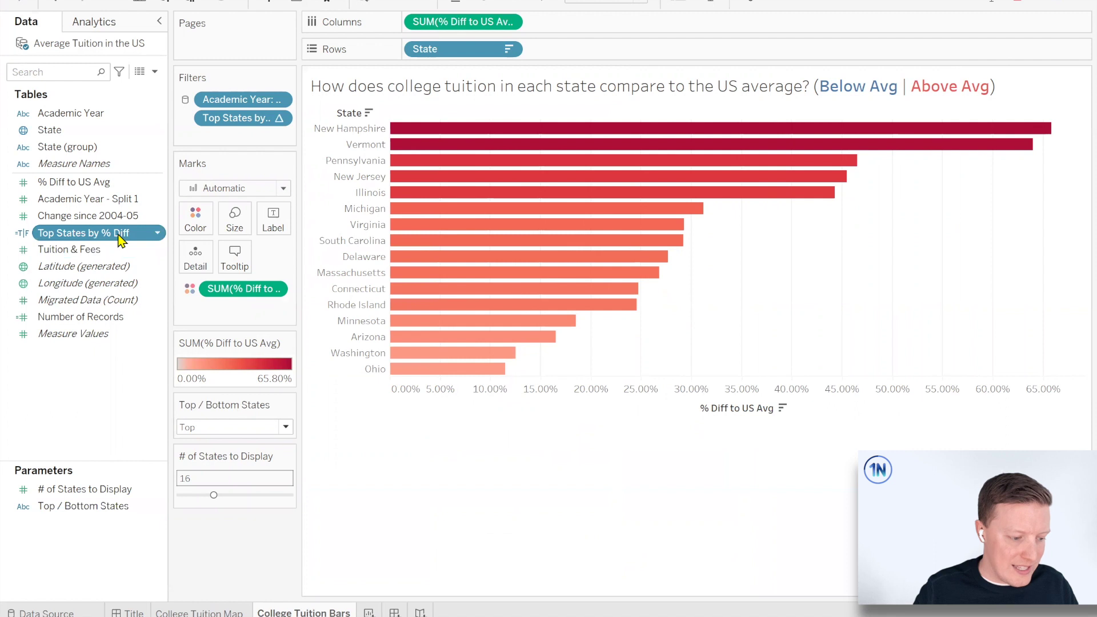
click(157, 233)
click(194, 305)
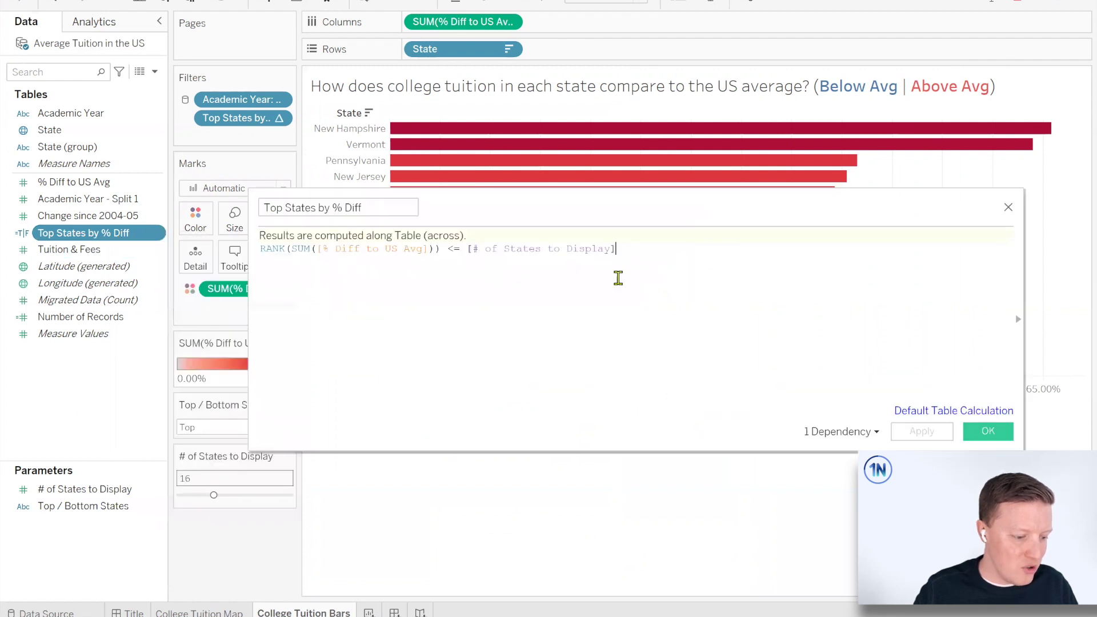
scroll(662, 265, up, 1)
click(531, 253)
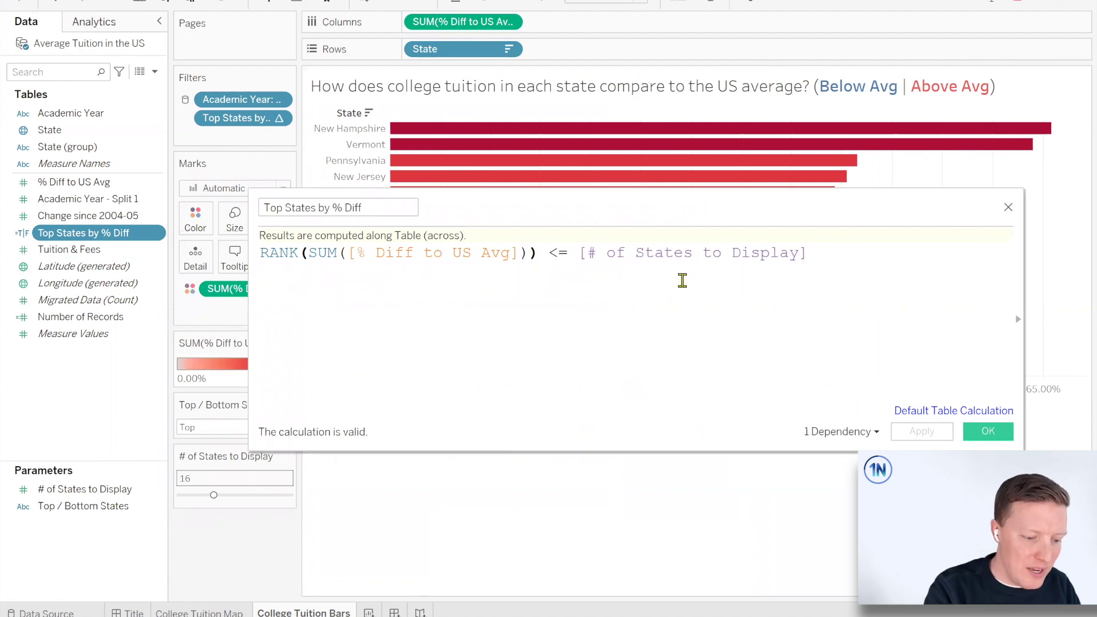
key(BackSpace)
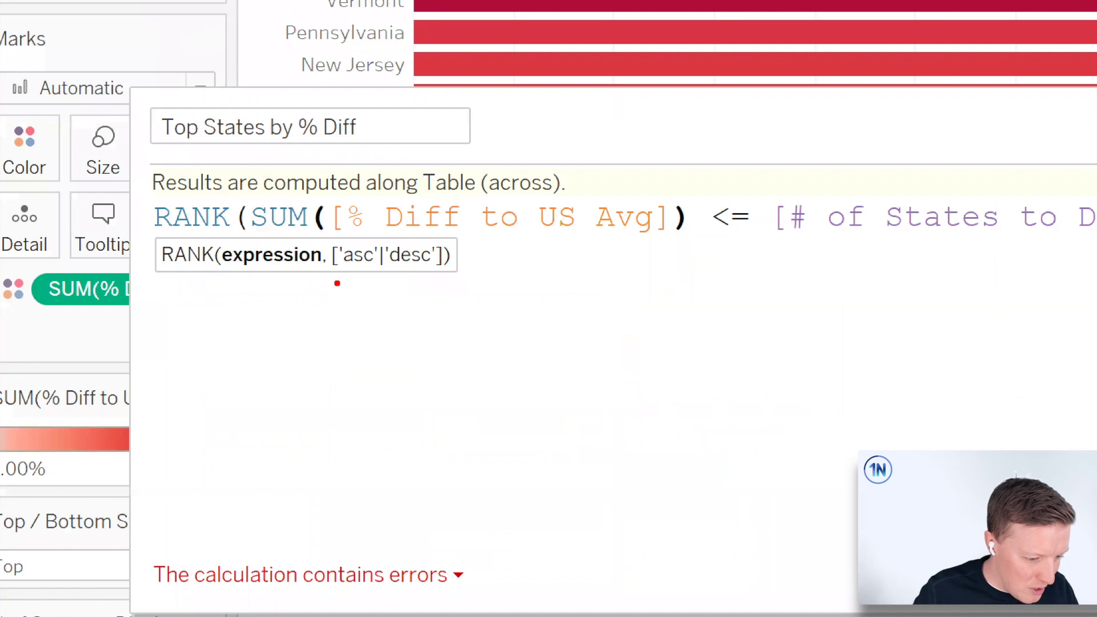
mouse_move(330, 276)
mouse_down()
mouse_move(449, 295)
mouse_move(450, 272)
mouse_up()
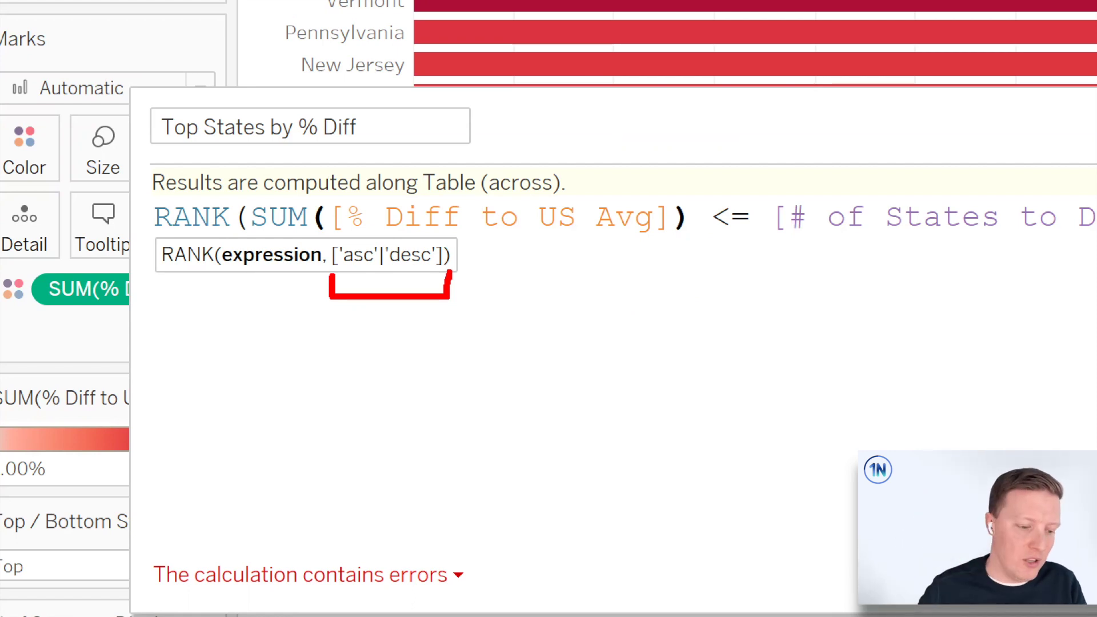
click(709, 237)
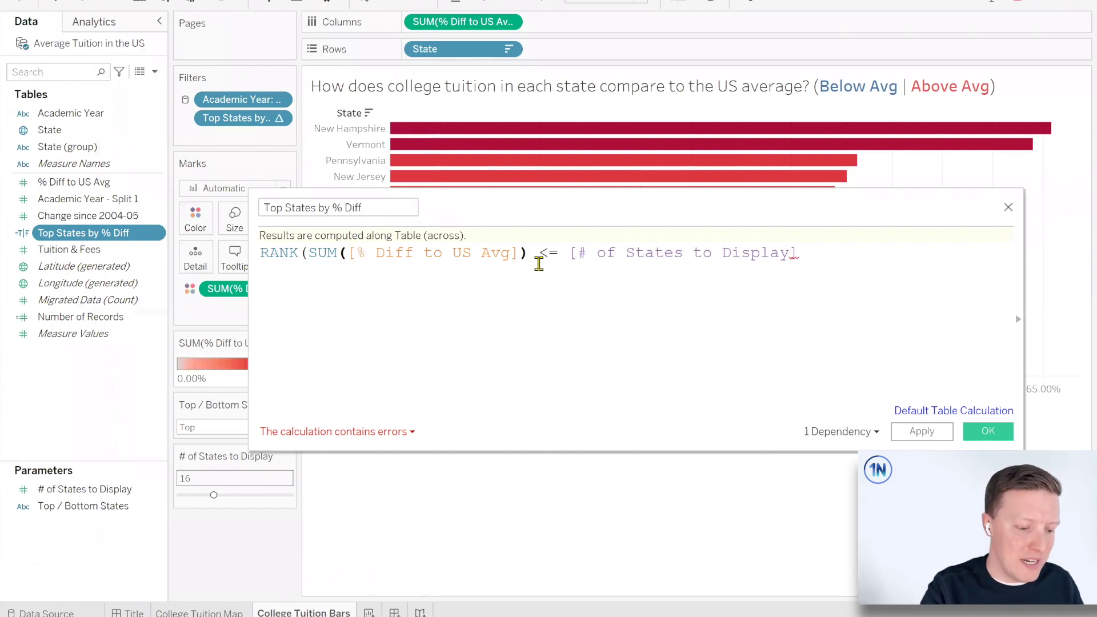
text(,)
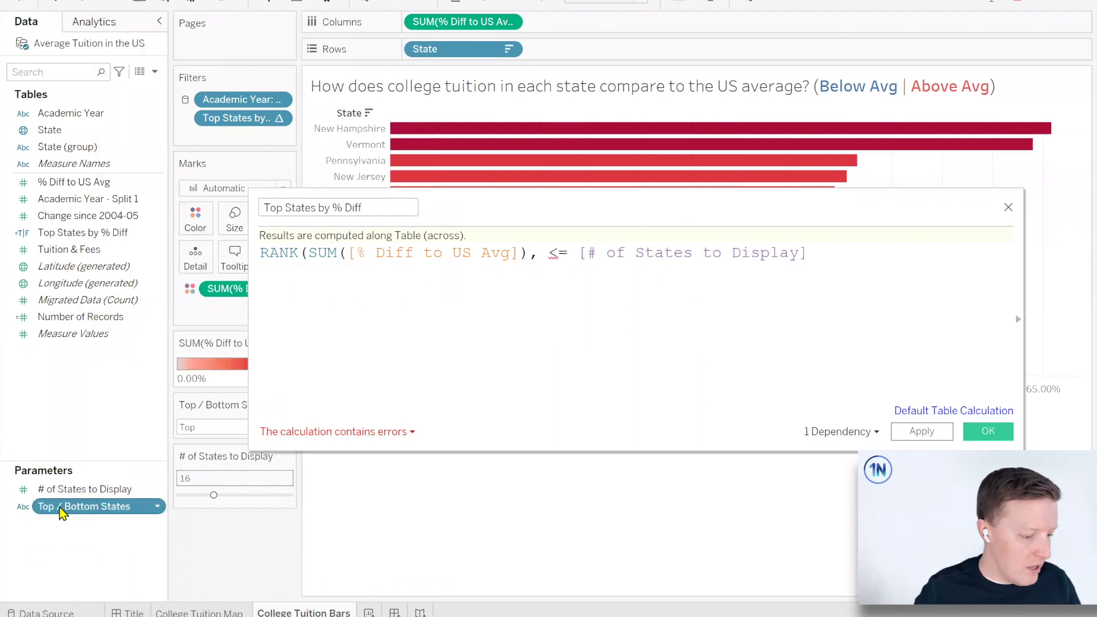
drag(61, 509, 645, 349)
text())
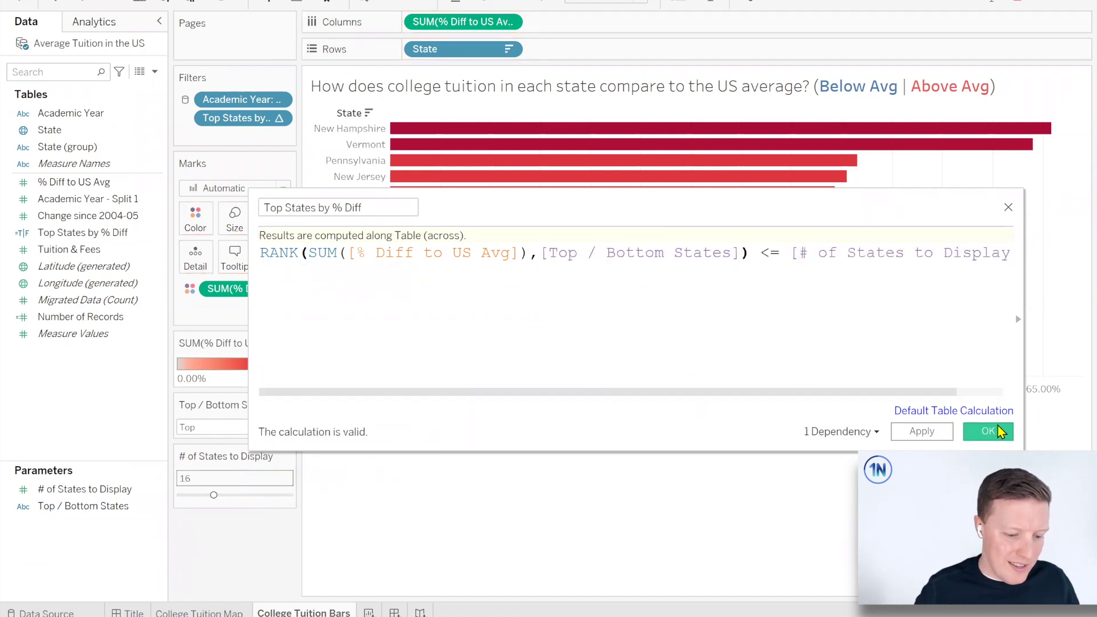
click(1004, 433)
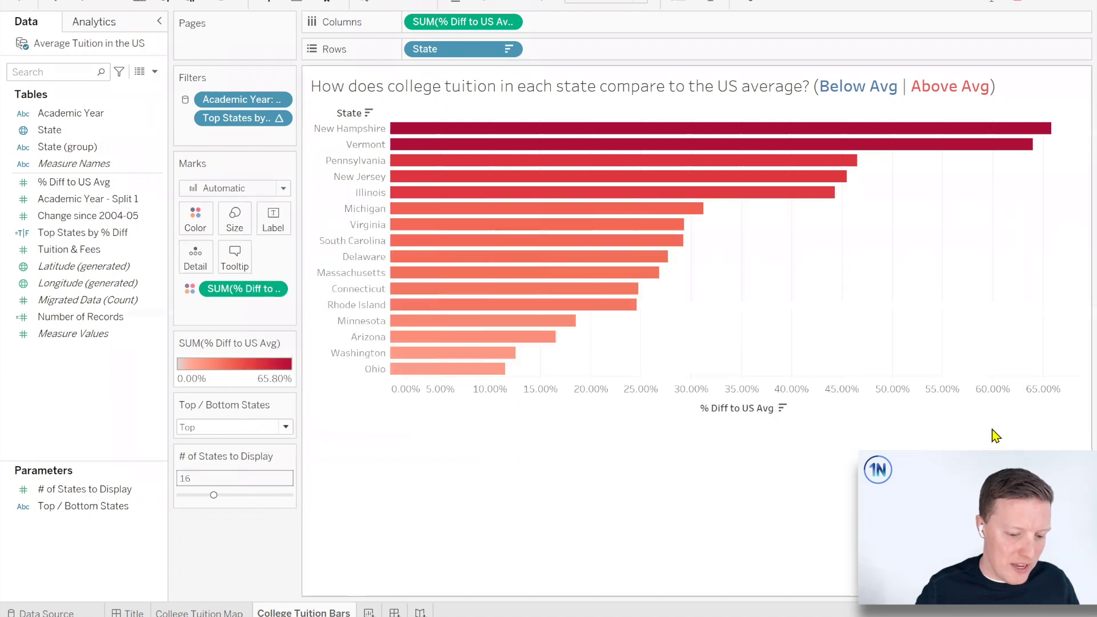
Try the Bottom and Top choices while adjusting the number of states shown
click(200, 496)
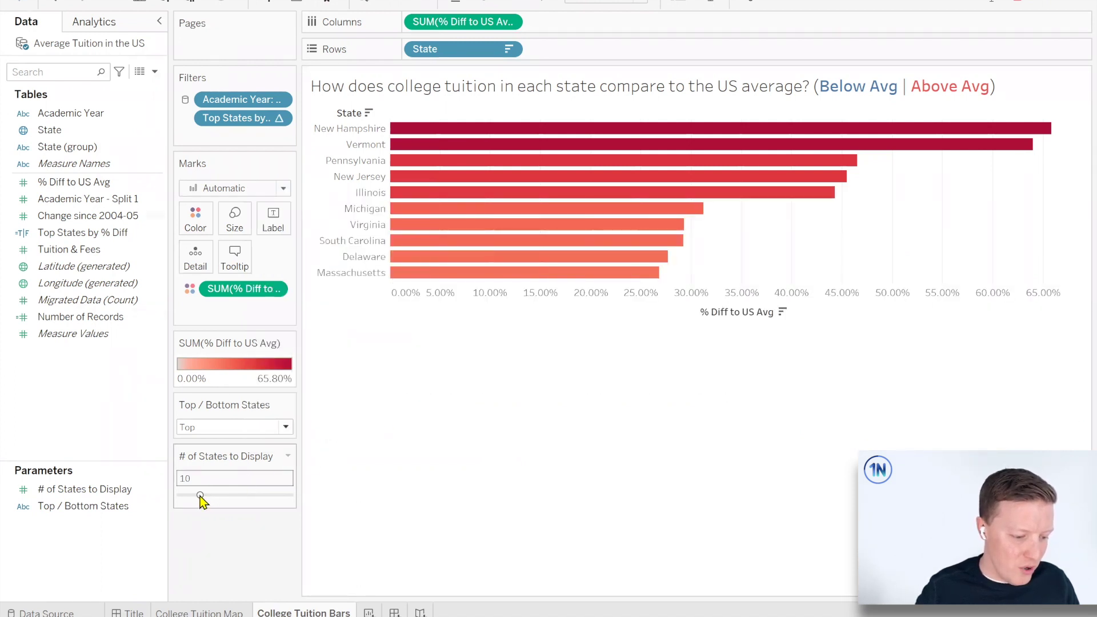
click(247, 432)
click(244, 455)
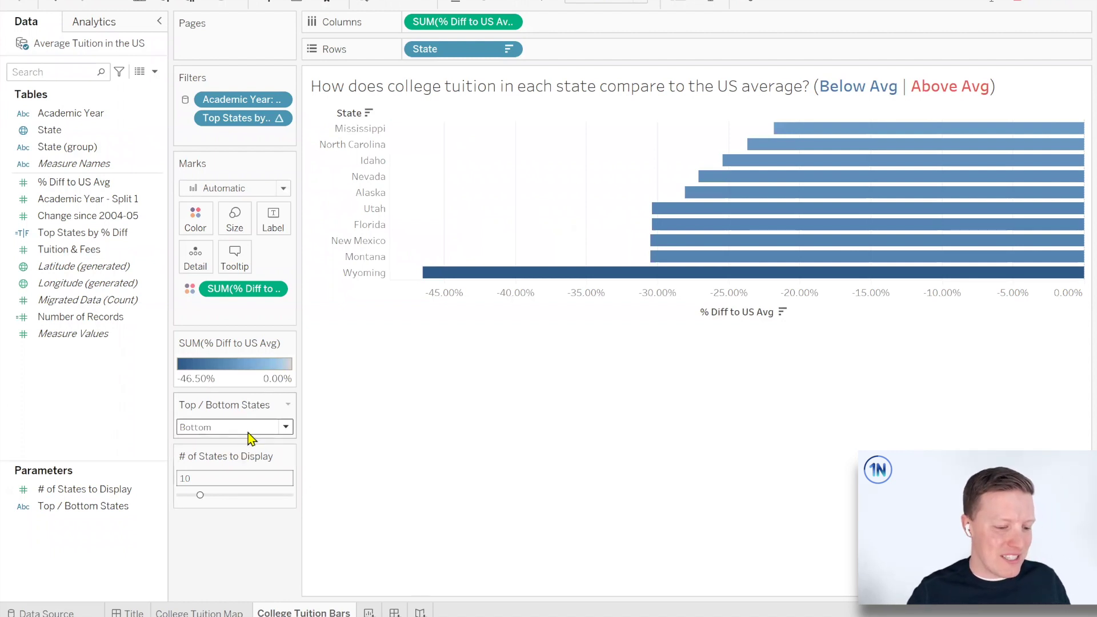
click(247, 434)
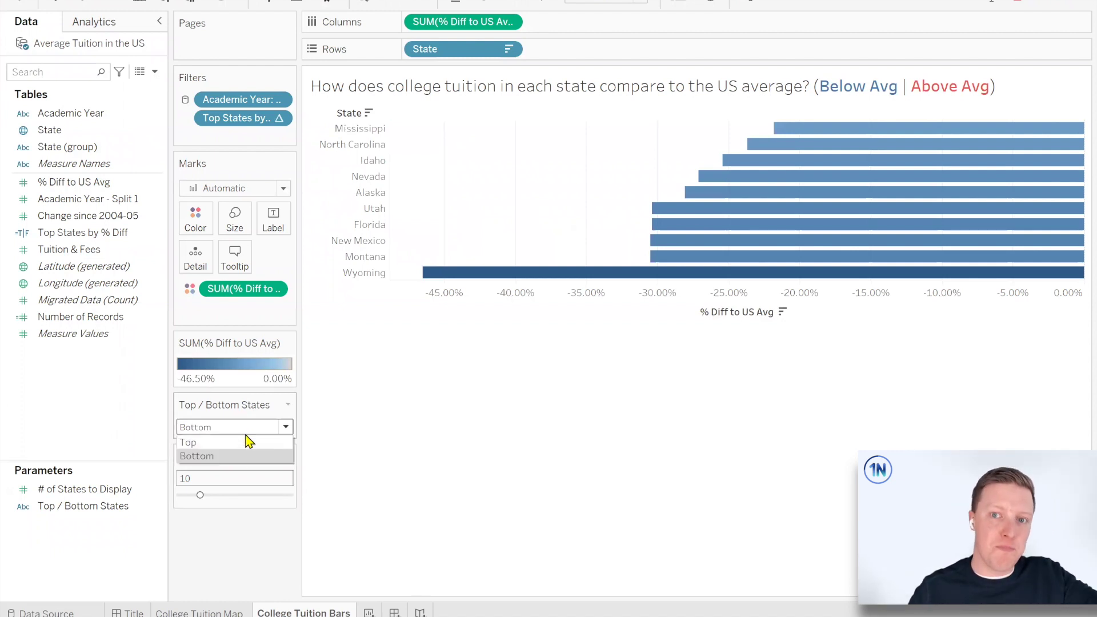
click(243, 444)
drag(201, 496, 210, 497)
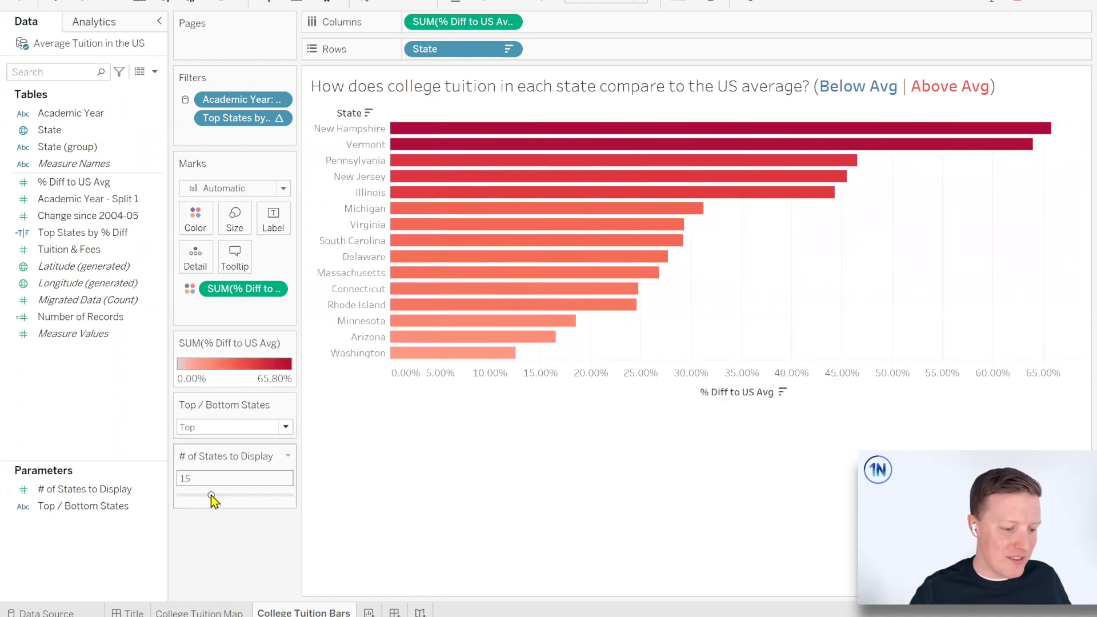
Switch to Bottom and cut the states shown to 5
click(221, 427)
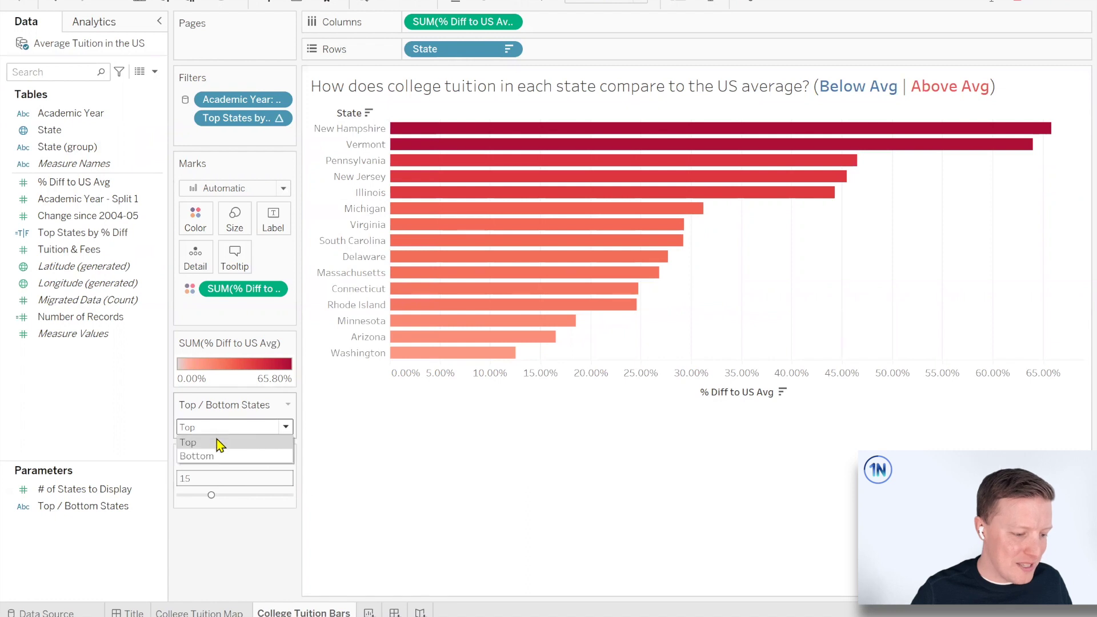
click(216, 457)
key(Down)
drag(211, 495, 188, 496)
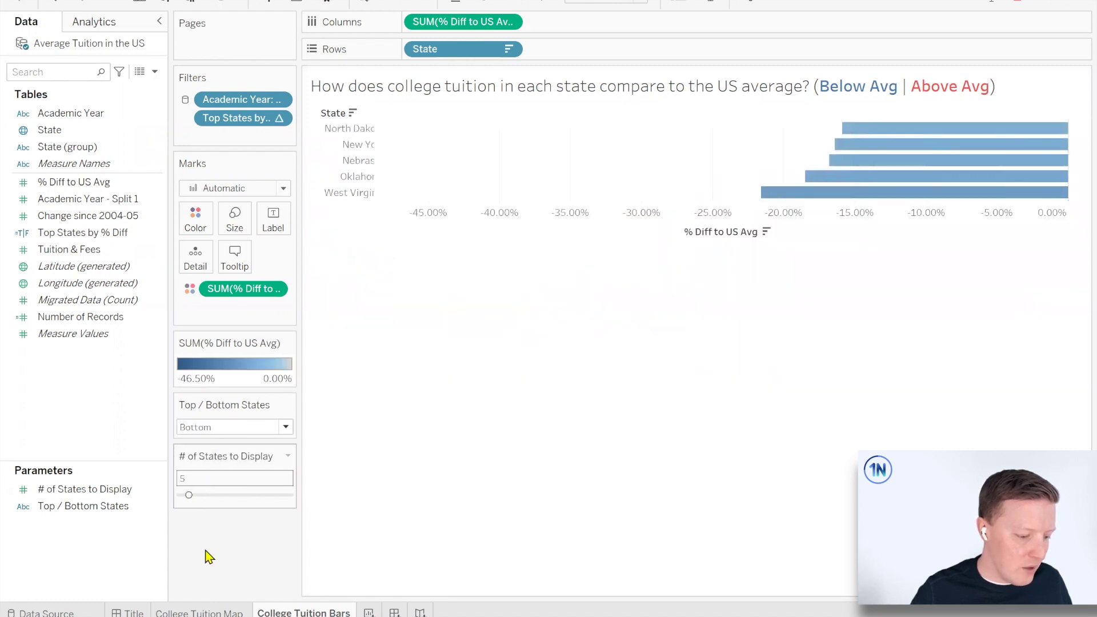
mouse_move(227, 613)
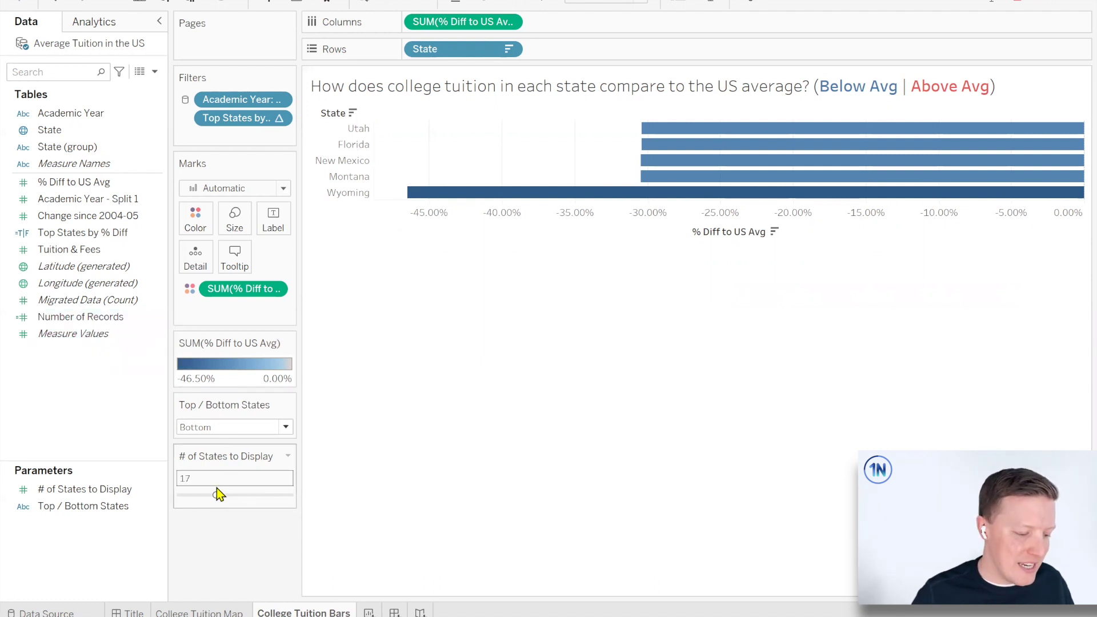
Switch the Top / Bottom States dropdown to Top so 17 states from New Hampshire to Hawaii show in red
click(228, 427)
click(221, 442)
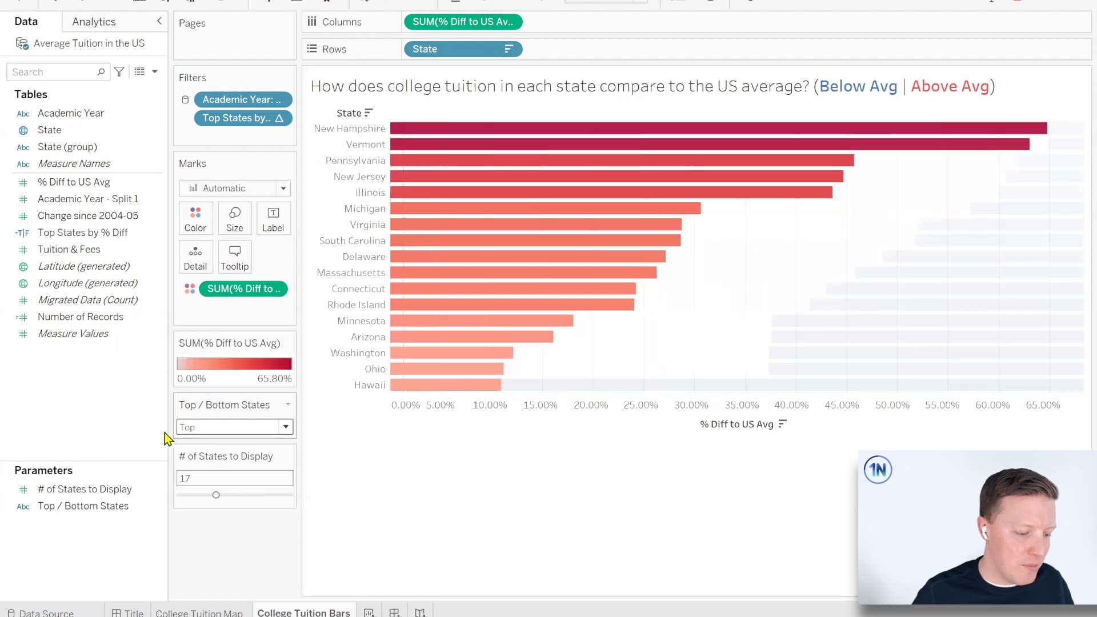